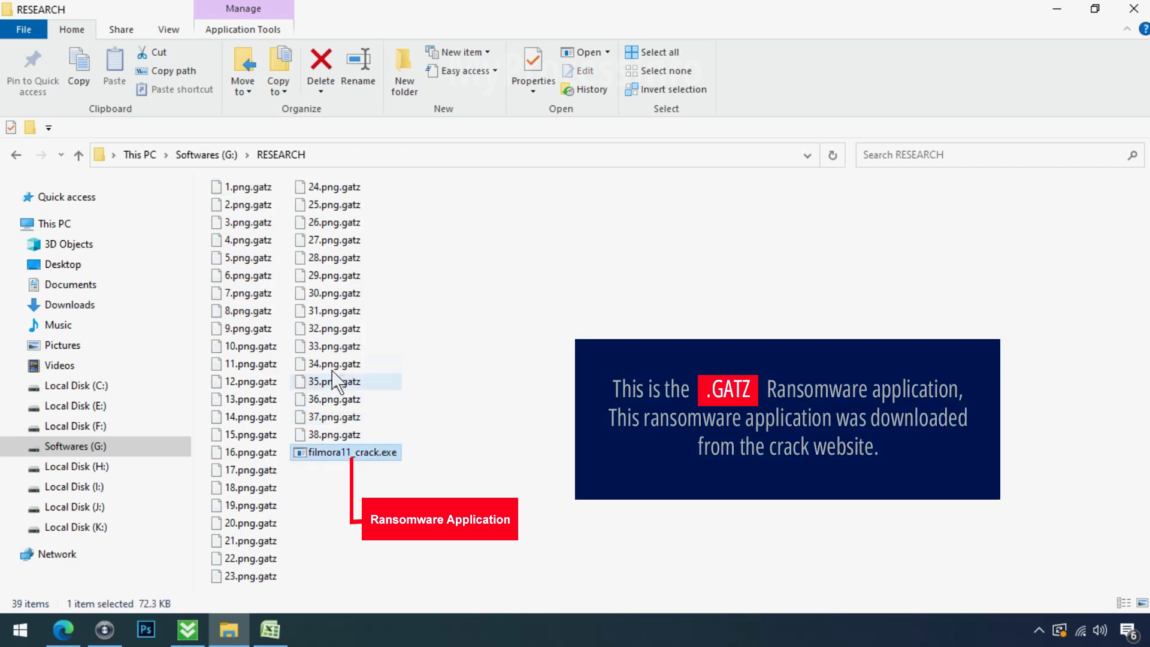
Rename 3.png.gatz to 3.png by deleting '.gatz' and accept the extension-change warning.
left_click(241, 223)
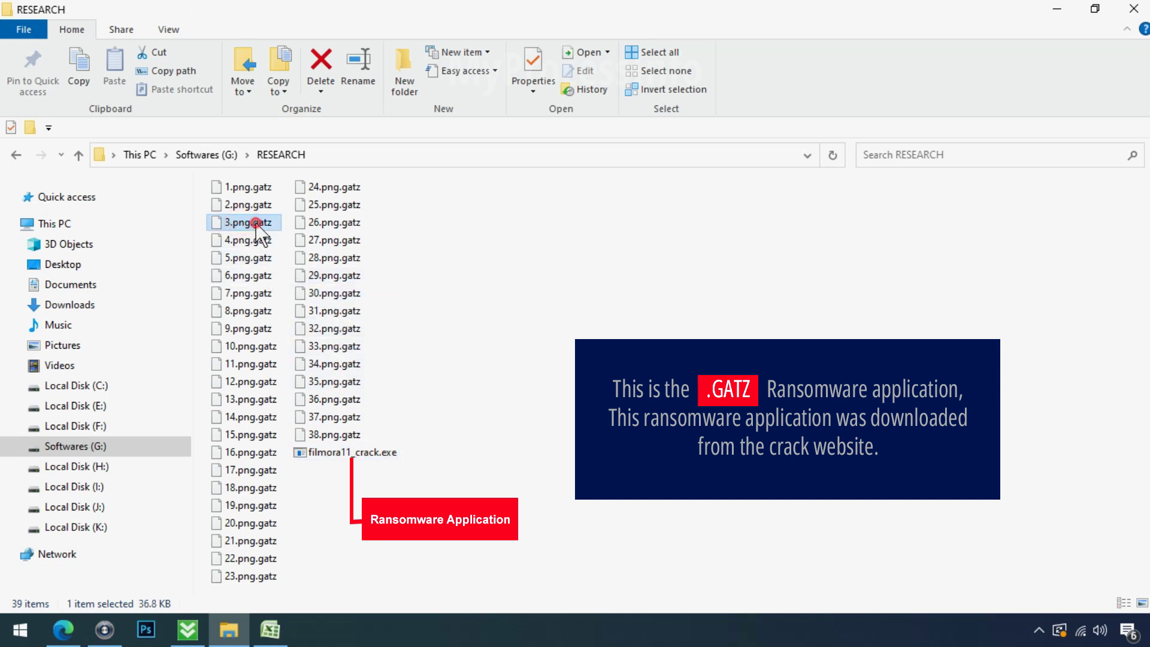
left_click(255, 223)
left_click_drag(252, 223, 289, 223)
key("BackSpace")
key("BackSpace")
key("Return")
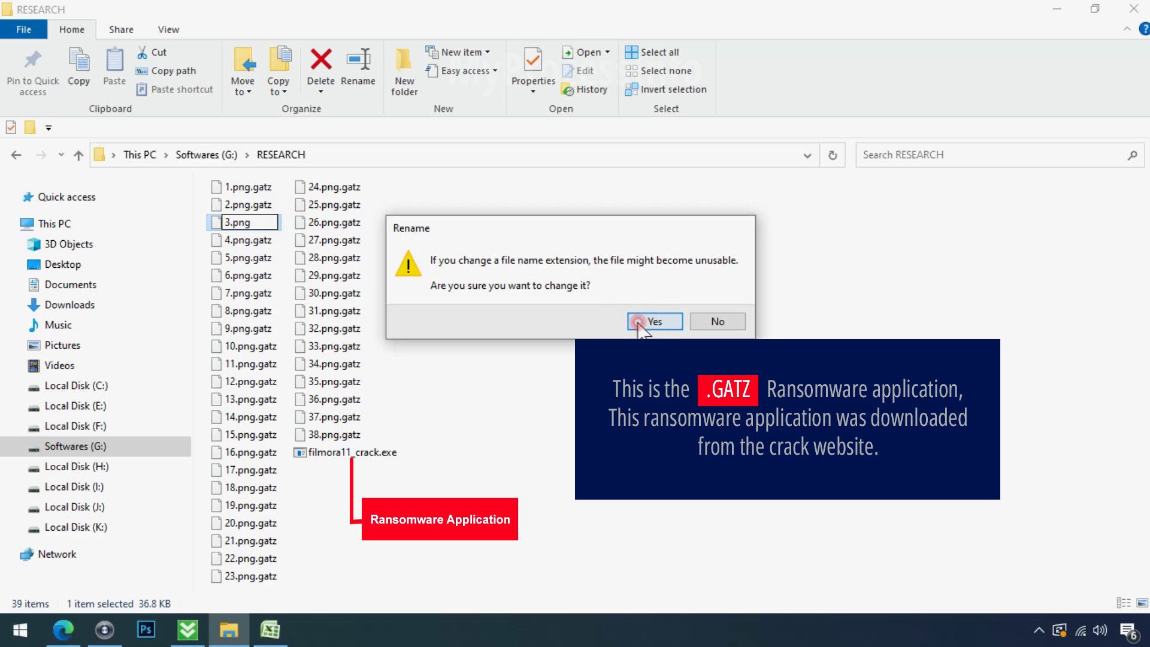
left_click(644, 318)
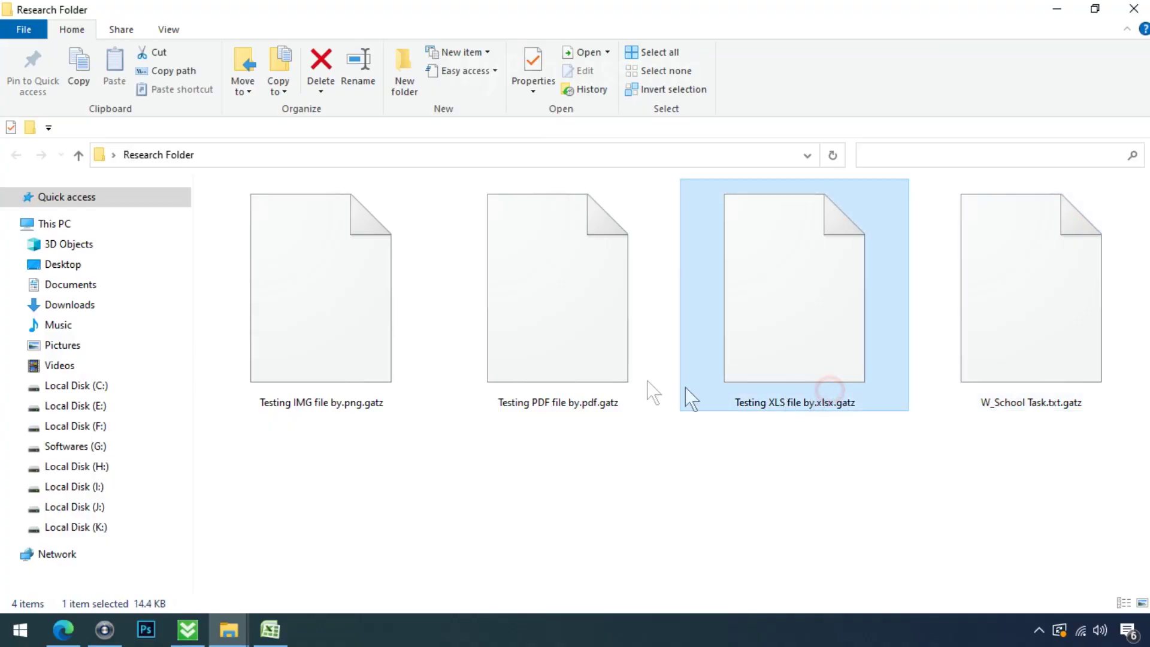
Rename the test image to 'Testing IMG file by.png', accept the extension change, and open it.
left_click(563, 367)
left_click(347, 355)
left_click(367, 402)
double_click(366, 402)
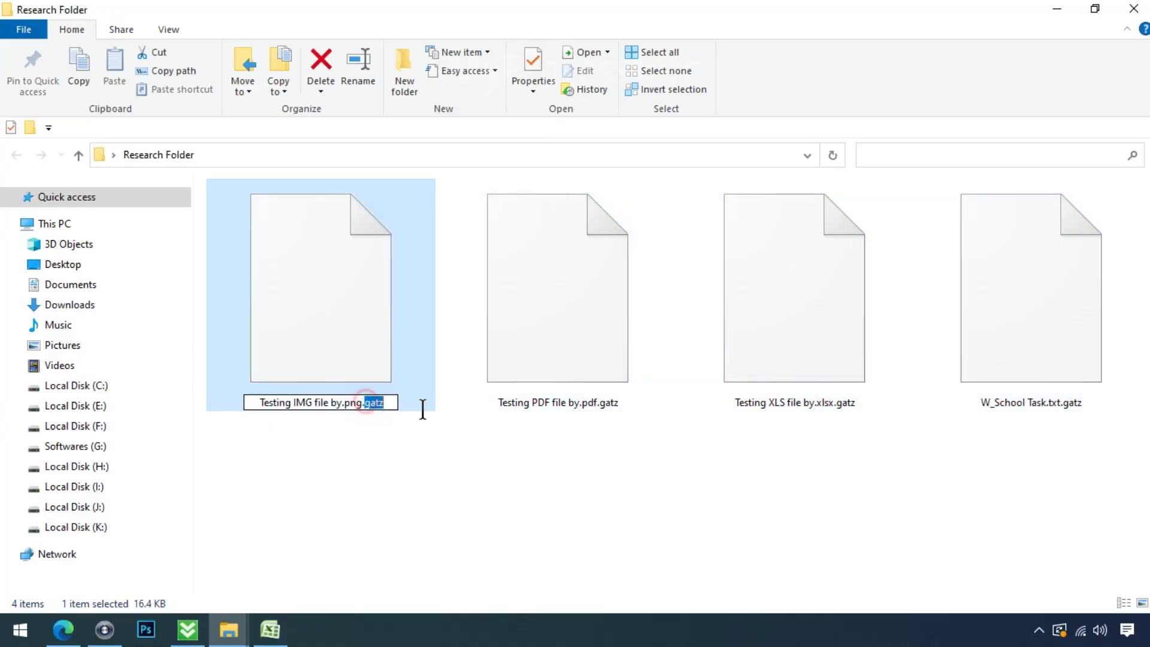
key("BackSpace")
key("BackSpace")
key("Return")
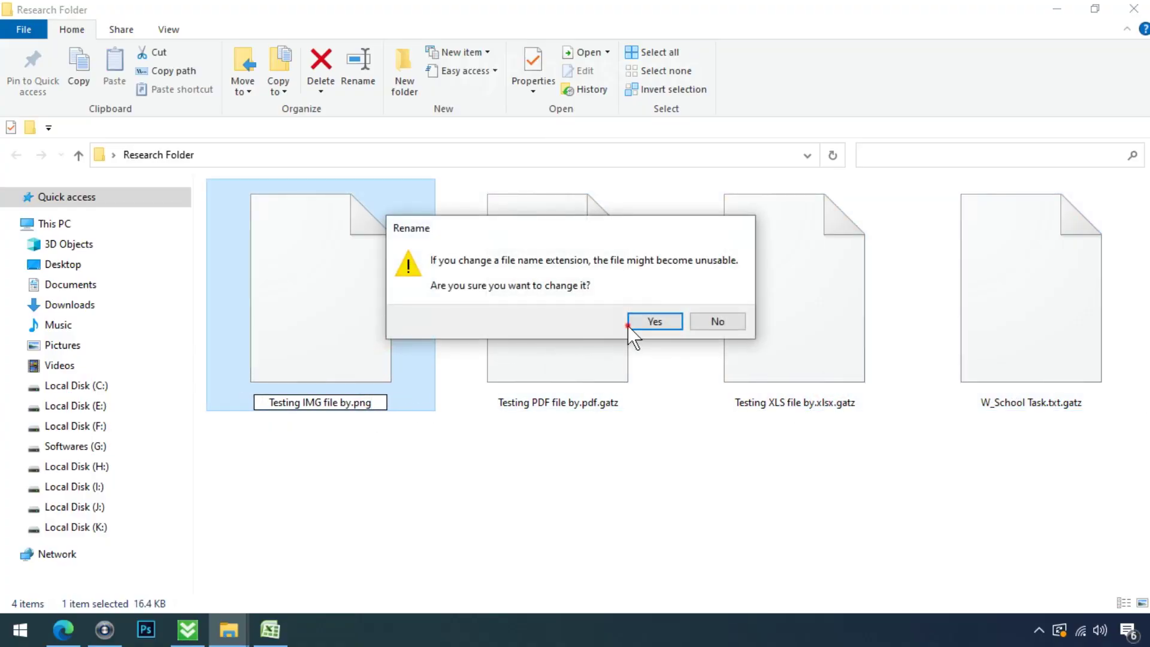
left_click(632, 323)
double_click(376, 361)
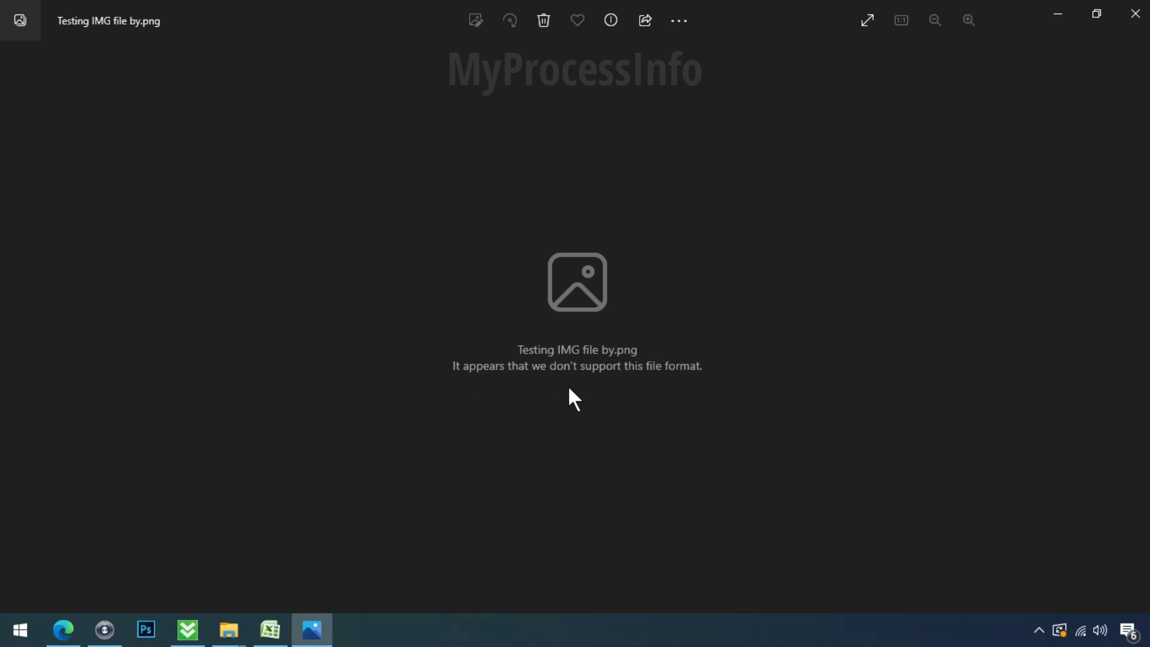
Close Photos after its 'We don't support this file format' message.
left_click(1135, 13)
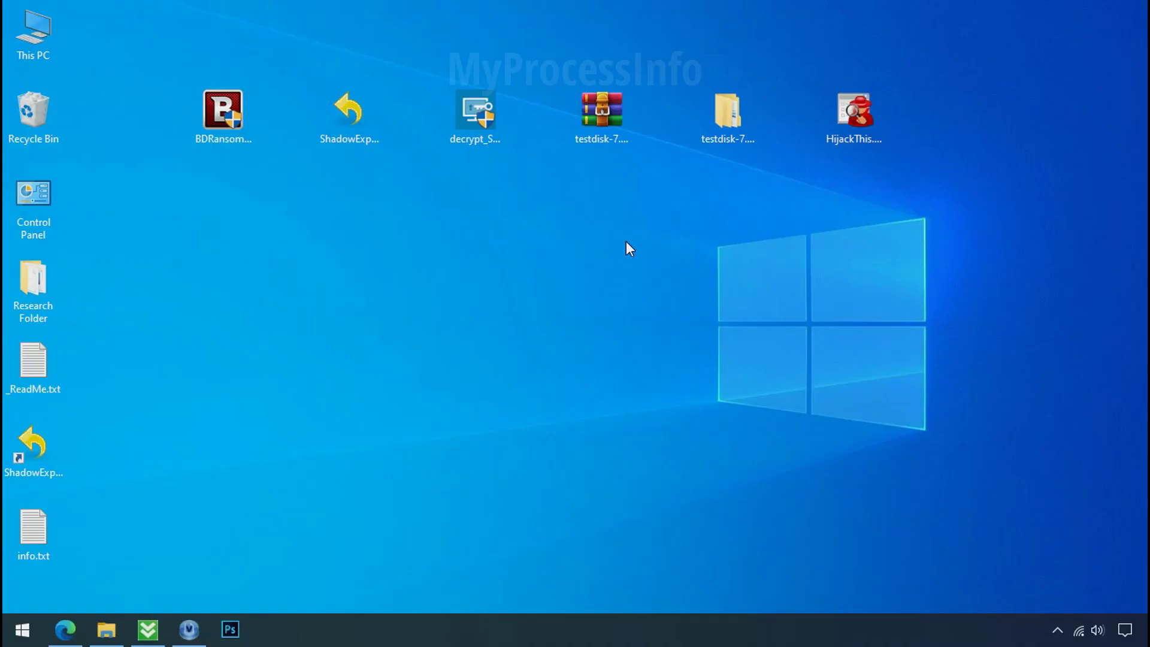
Run %LOCALAPPDATA% from Start menu search to open the AppData\Local folder.
left_click(22, 629)
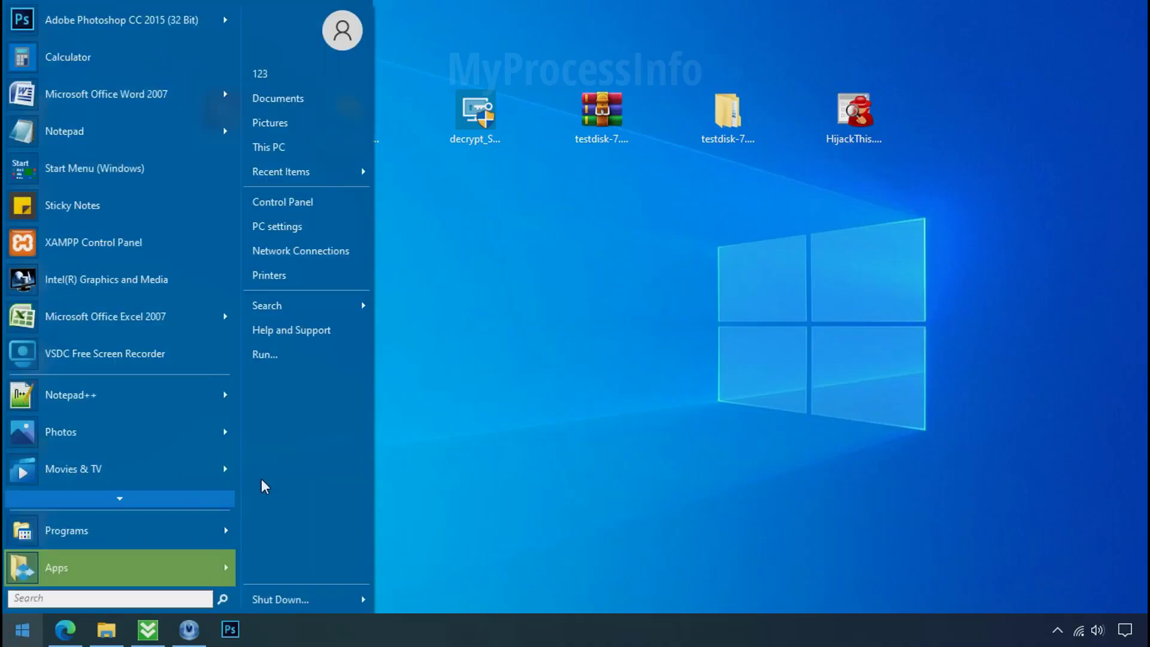
type("%")
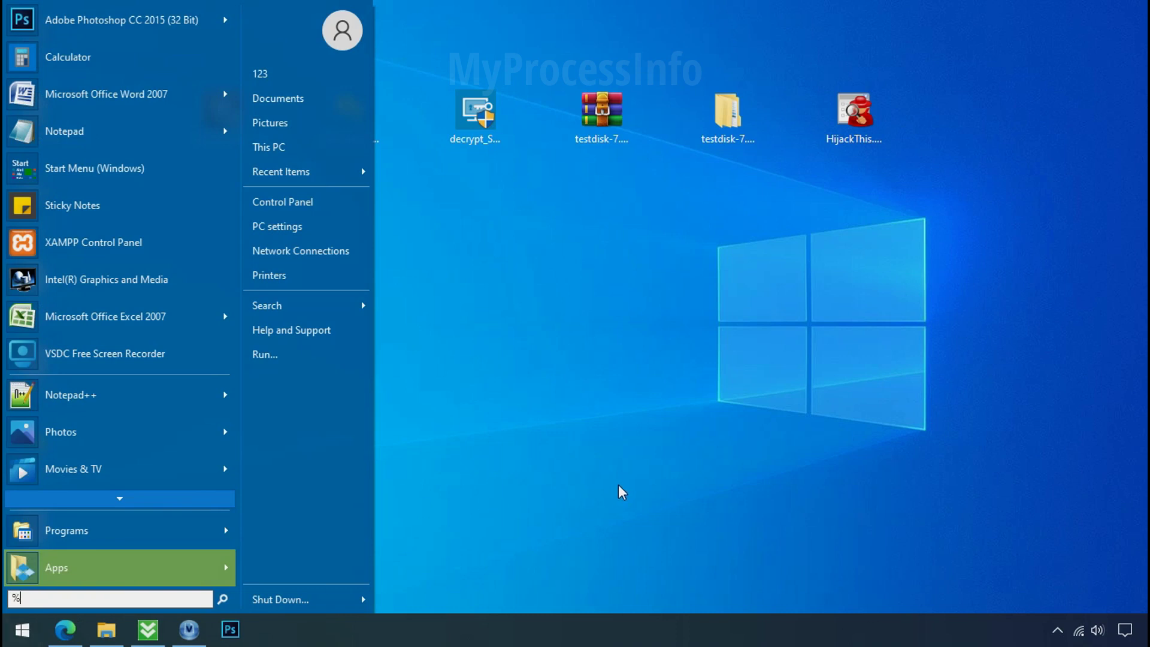
type("LOCALAPPDA")
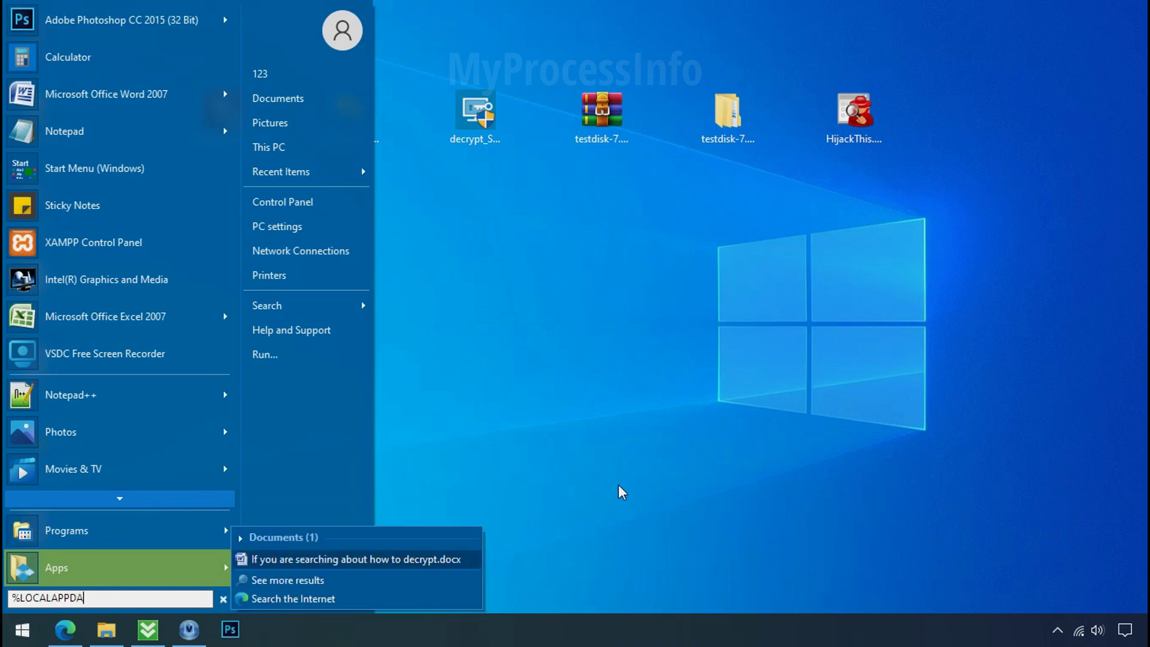
type("TA%")
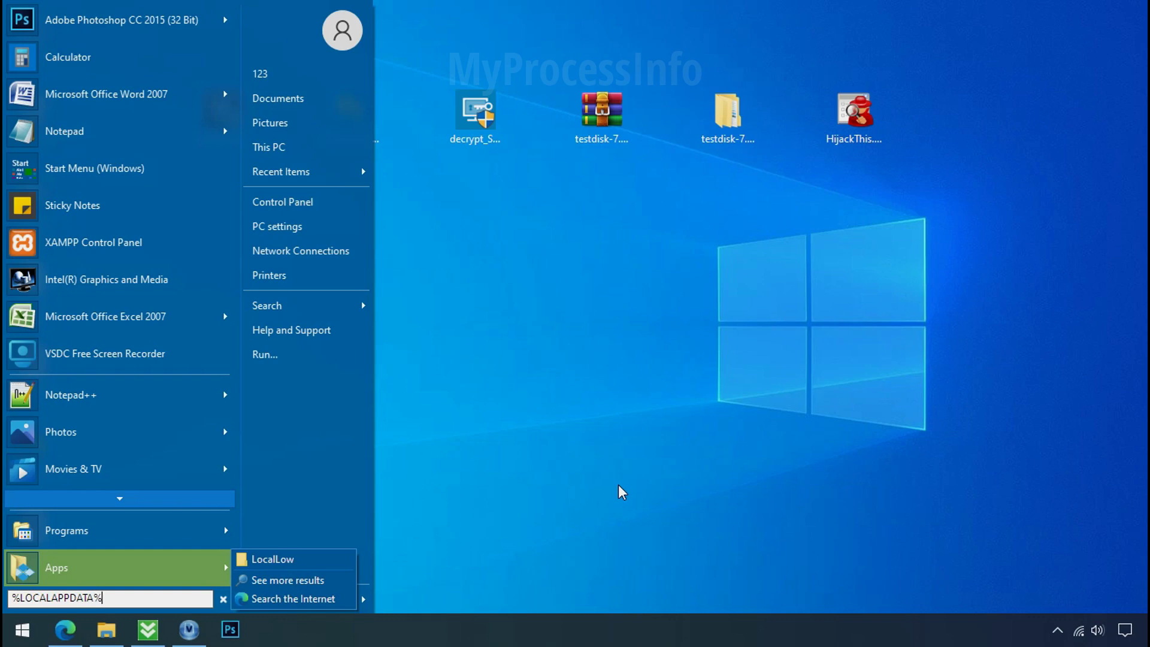
key("Return")
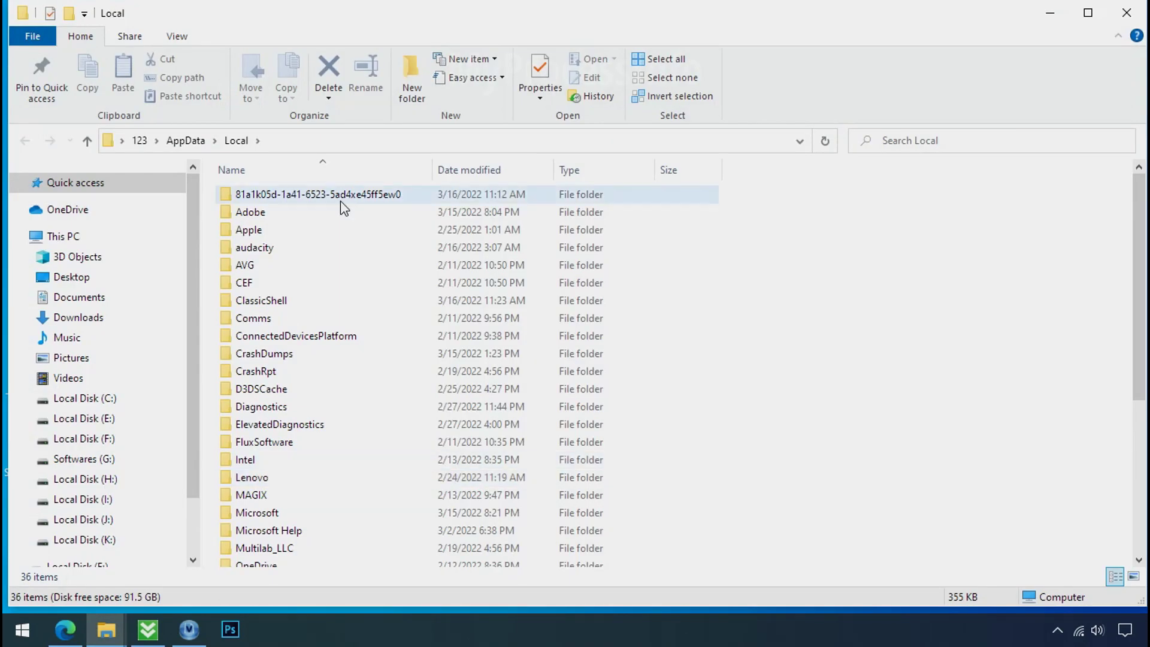
Open the randomly named 81a1k05d folder and bring up the context menu for D6E1.exe.
left_click(695, 199)
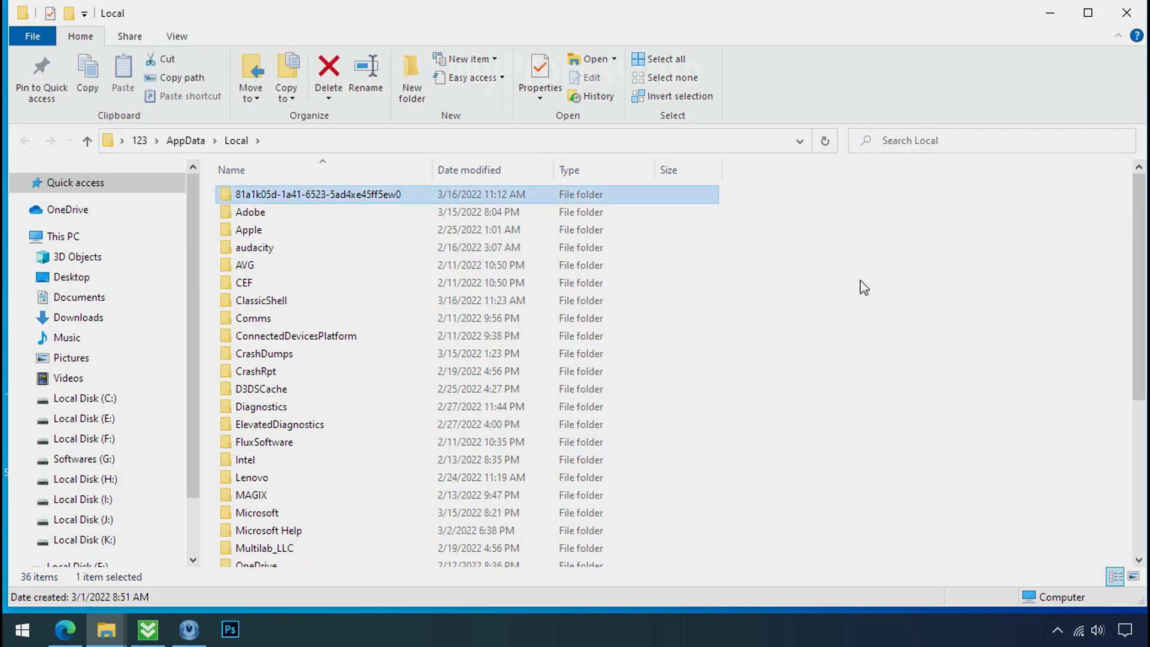
double_click(311, 198)
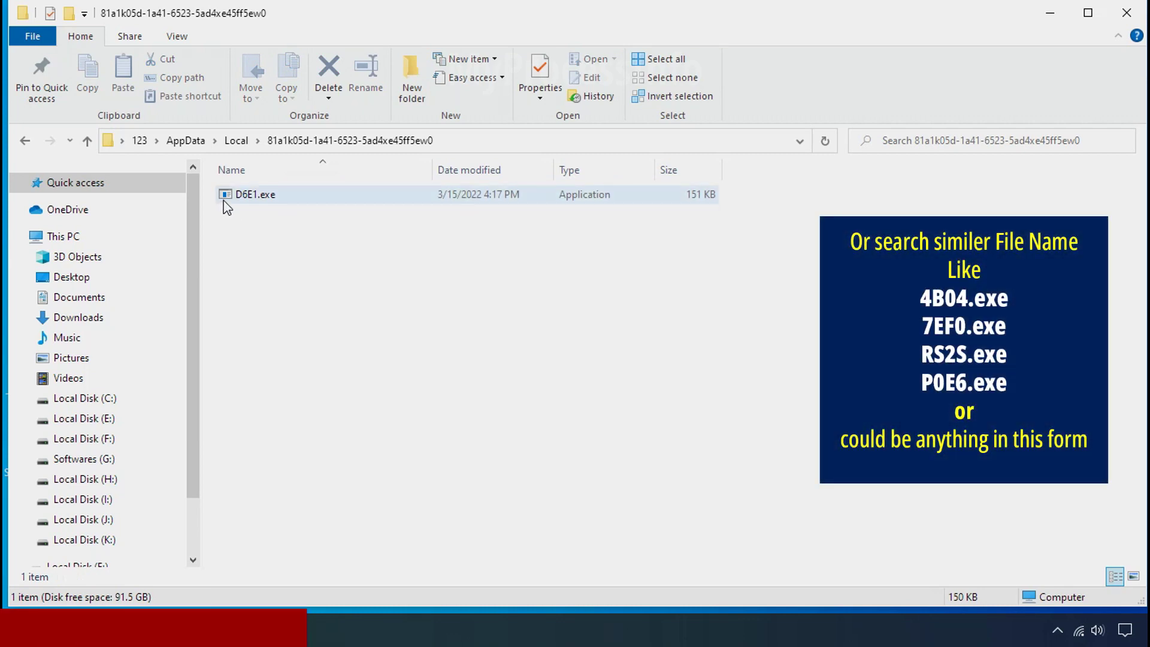
right_click(257, 194)
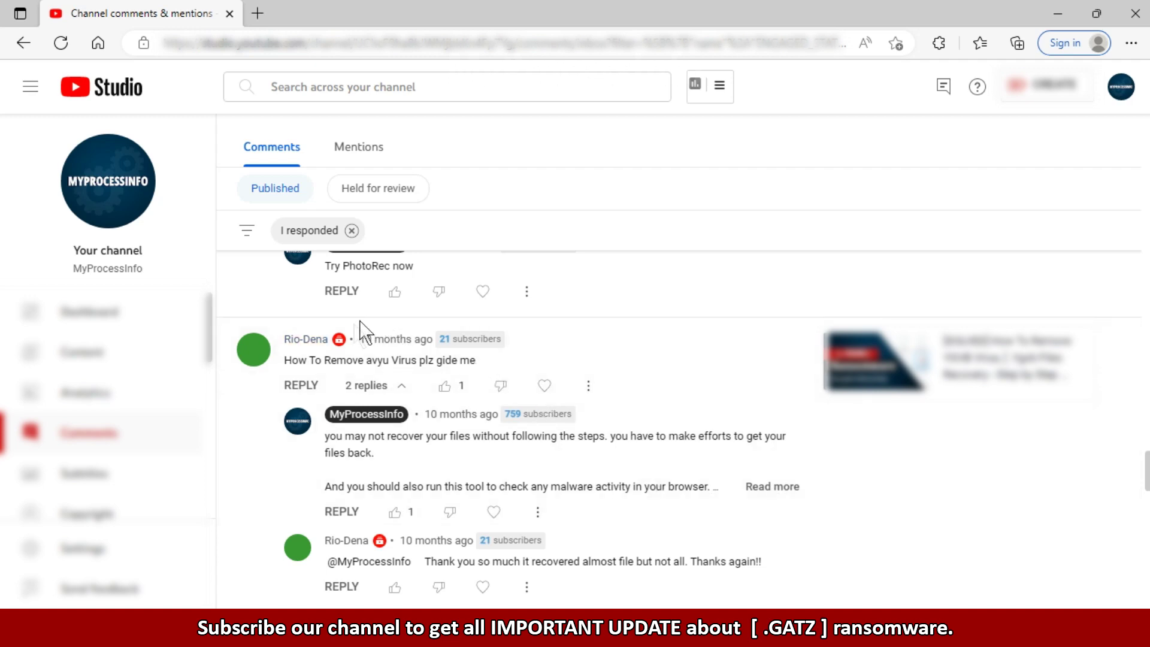
mouse_move(346, 340)
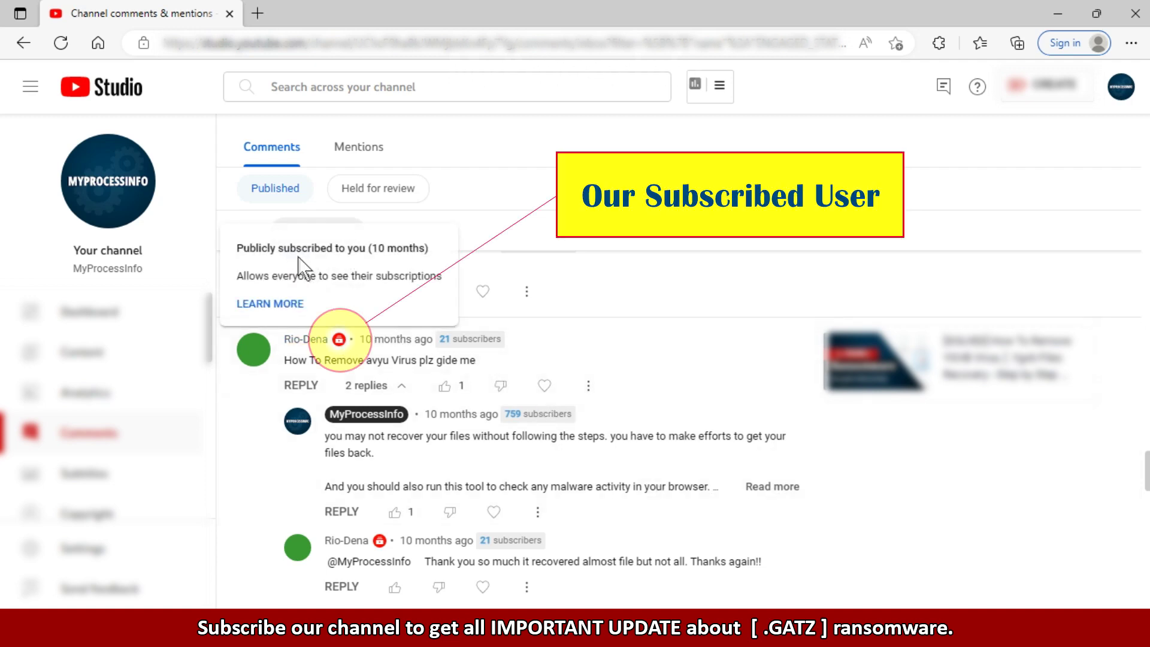
left_click_drag(243, 247, 441, 257)
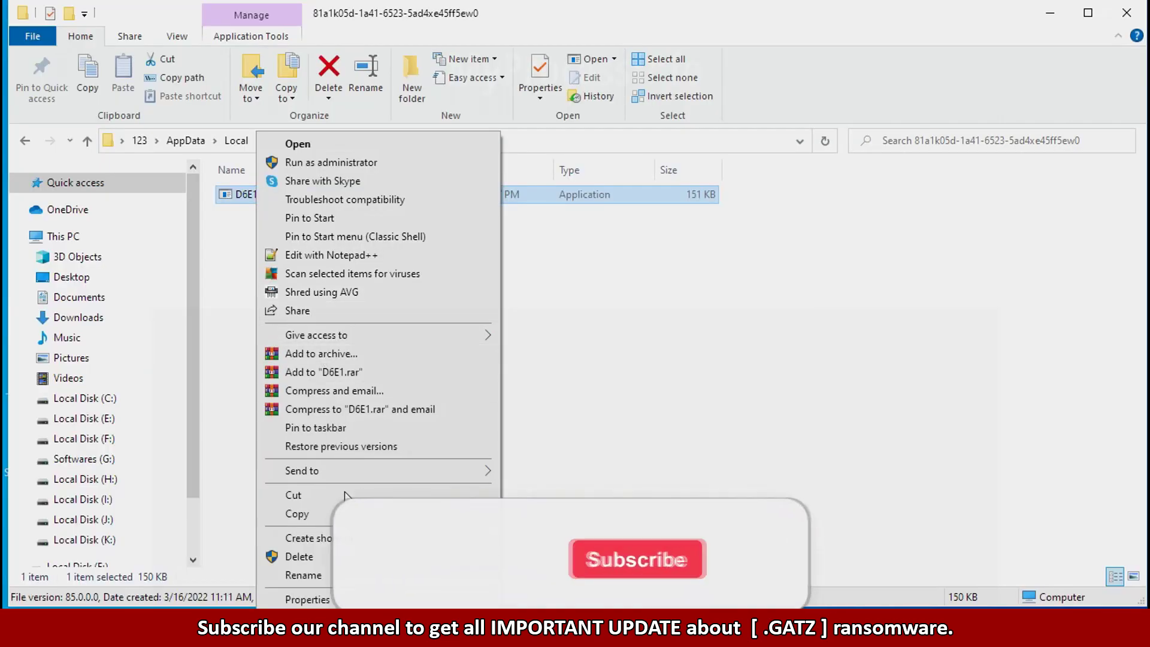
left_click(300, 557)
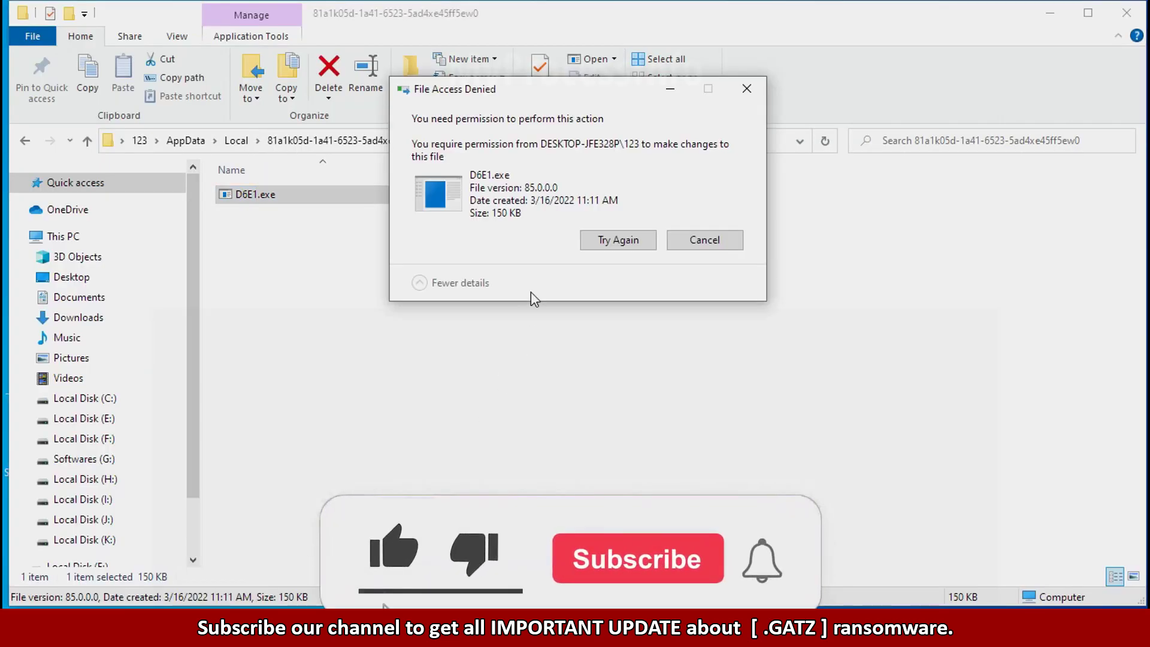
Retry deleting D6E1.exe three times, then dismiss the access-denied warning and close the folder window.
left_click(617, 243)
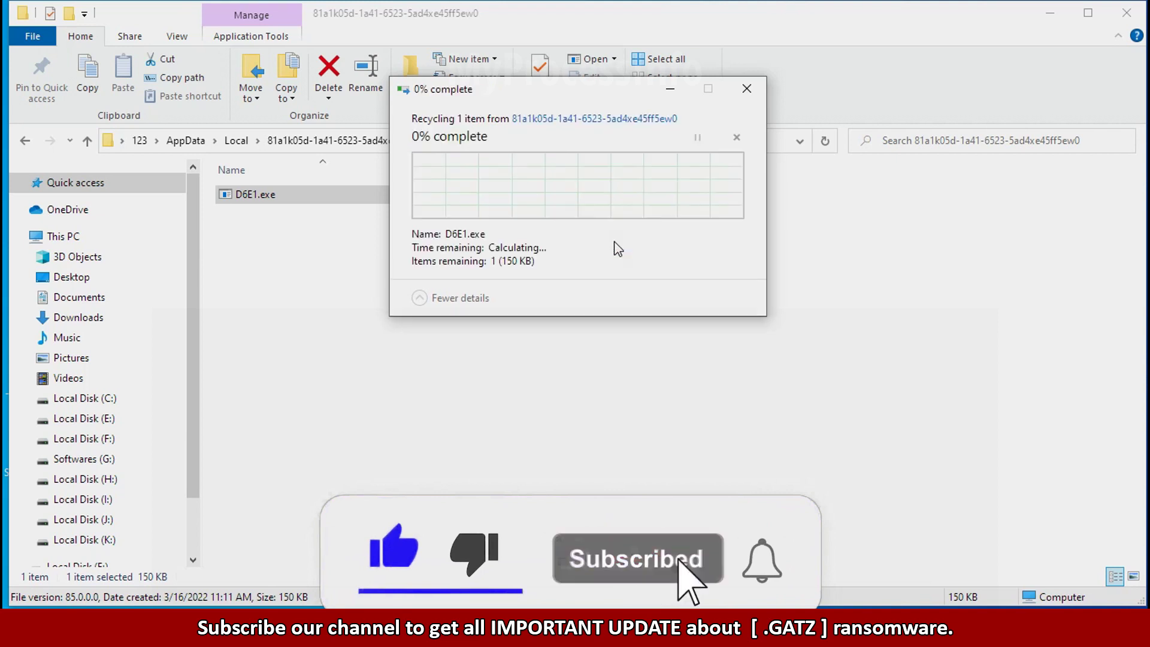
left_click(617, 242)
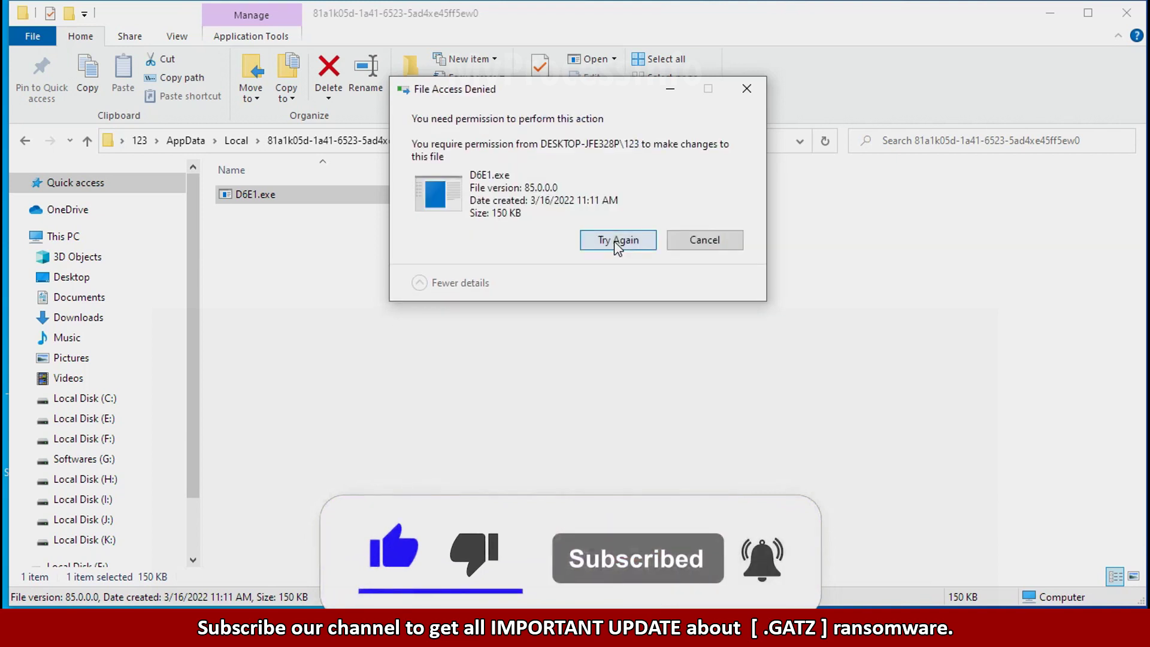
left_click(617, 243)
left_click(741, 89)
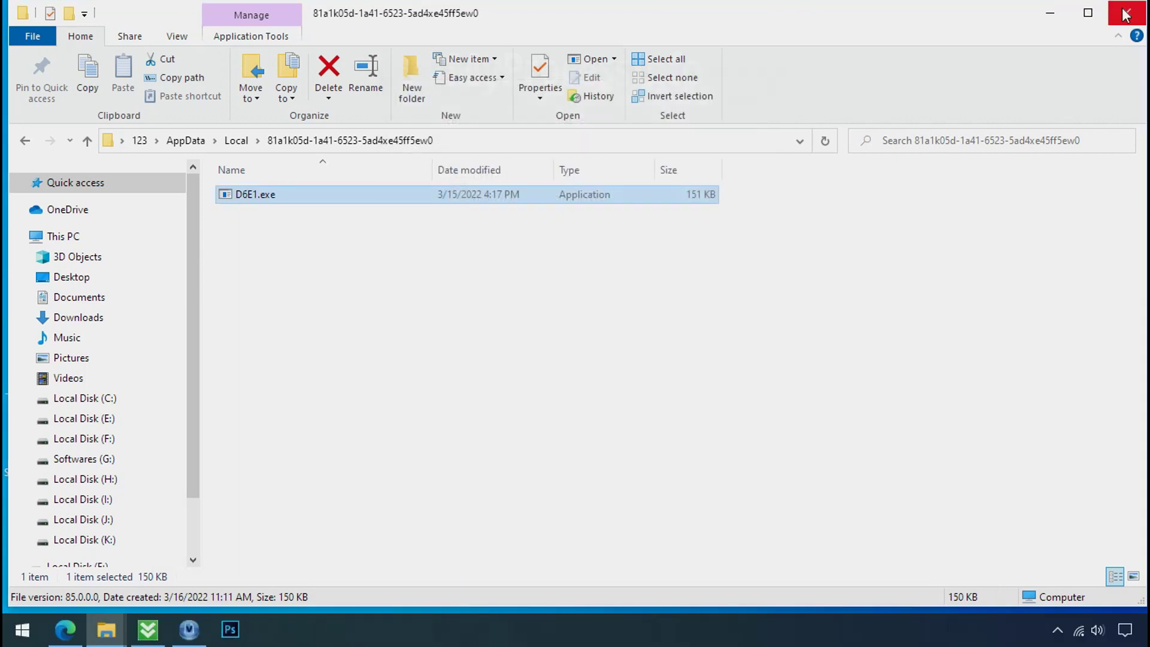
left_click(1124, 14)
right_click(868, 631)
In Task Manager, find the two D6E1.exe (32 bit) processes and open the first one's file location.
left_click(878, 541)
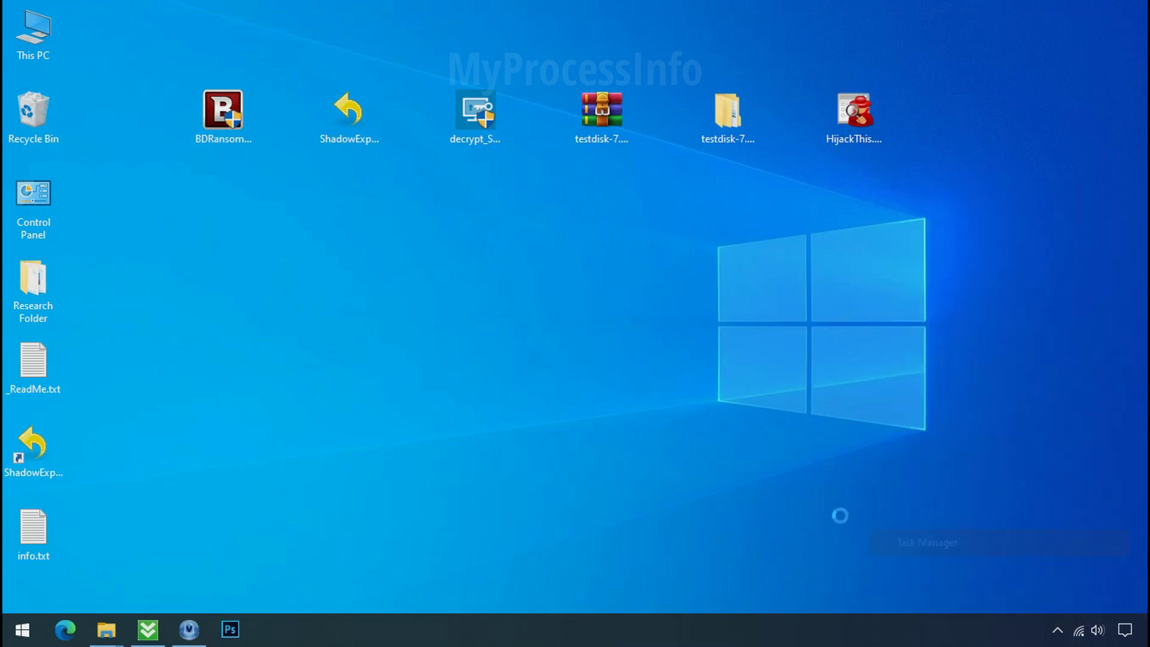
scroll(350, 238, "down", 4)
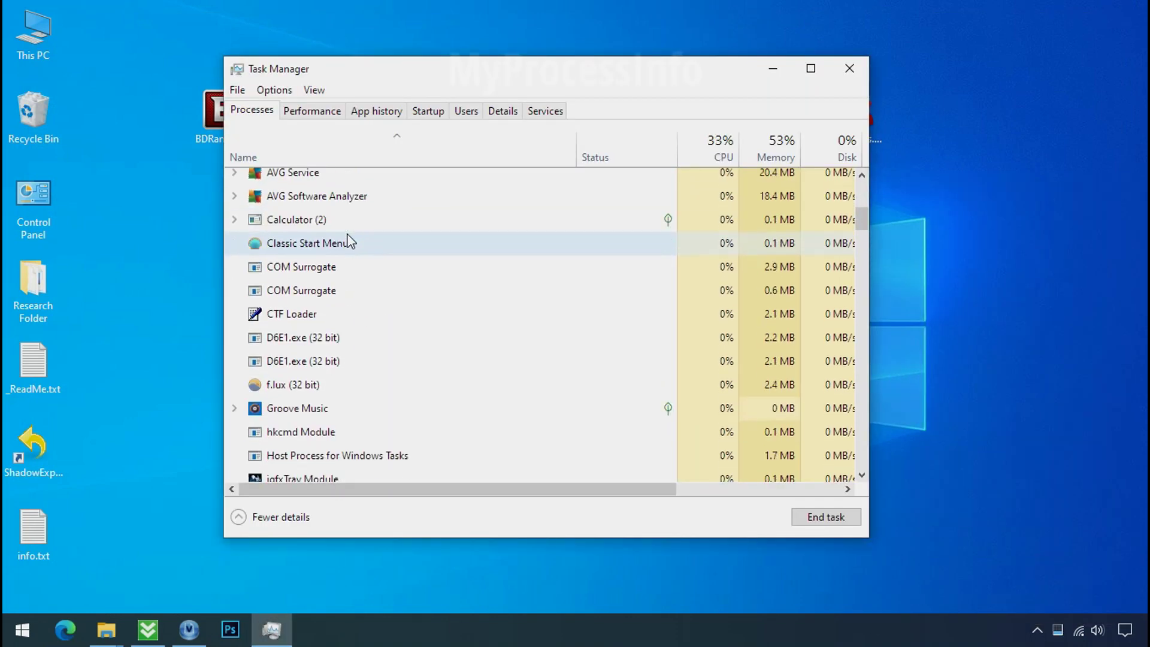
left_click(336, 266)
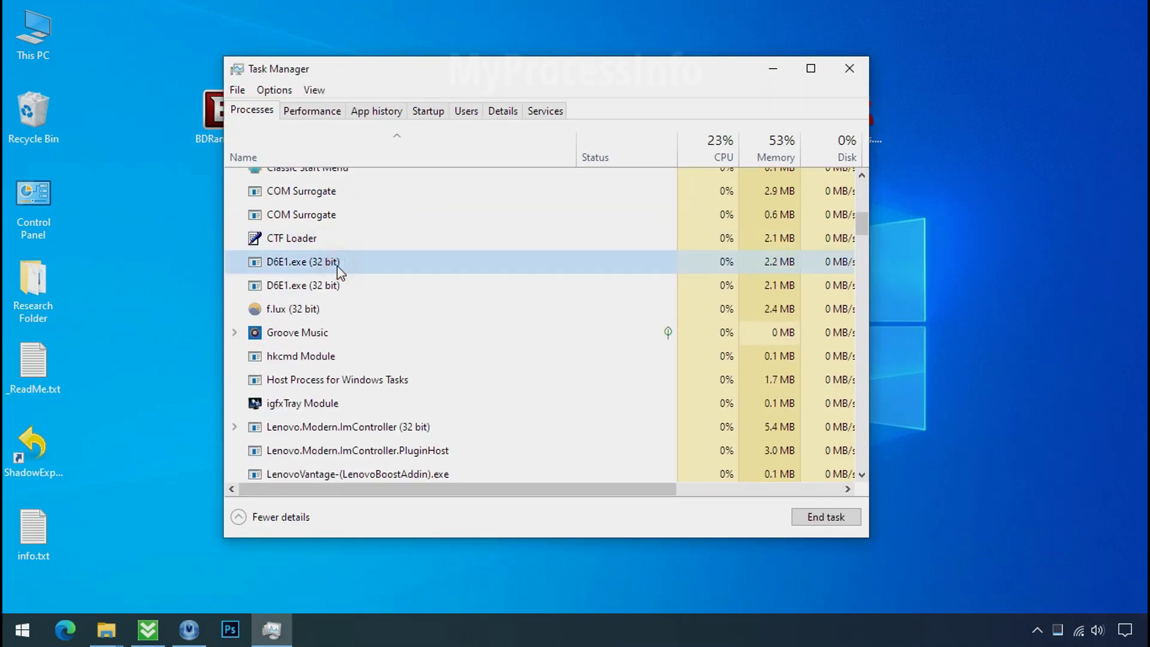
left_click(332, 287)
left_click(396, 261)
left_click(417, 285)
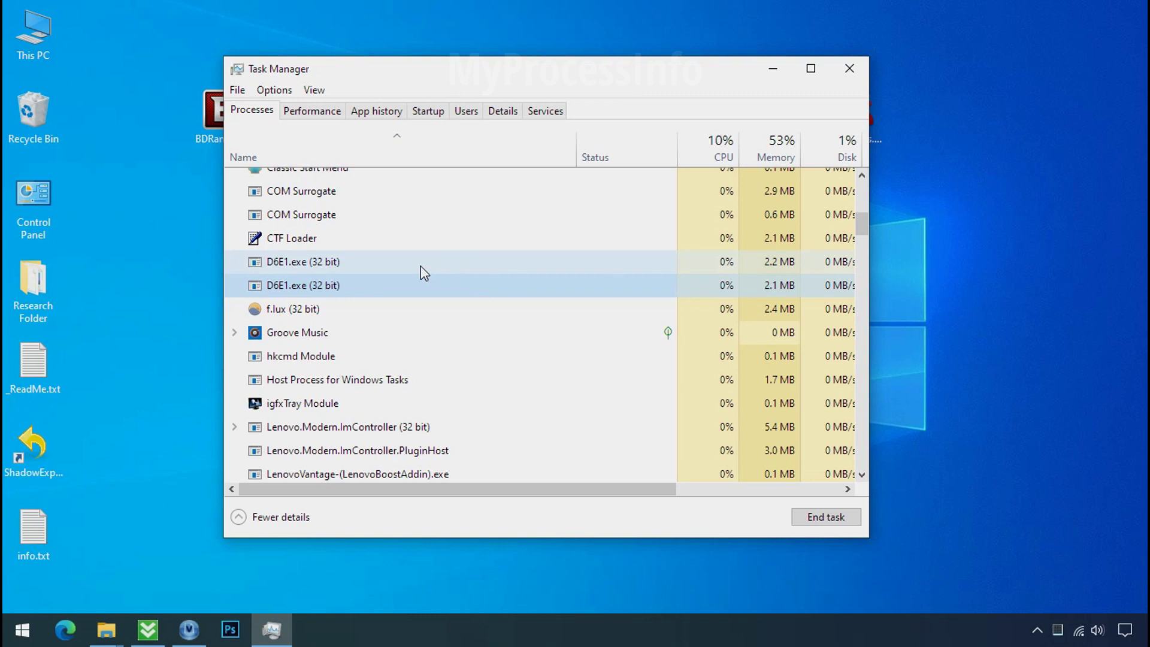
left_click(342, 263)
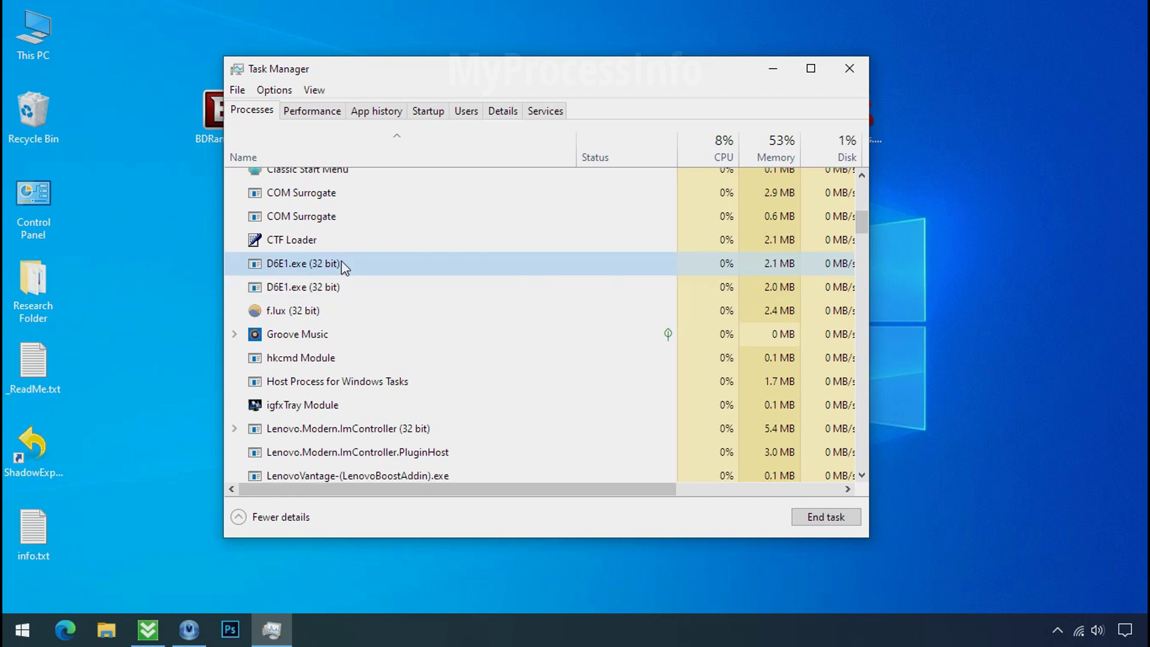
right_click(342, 264)
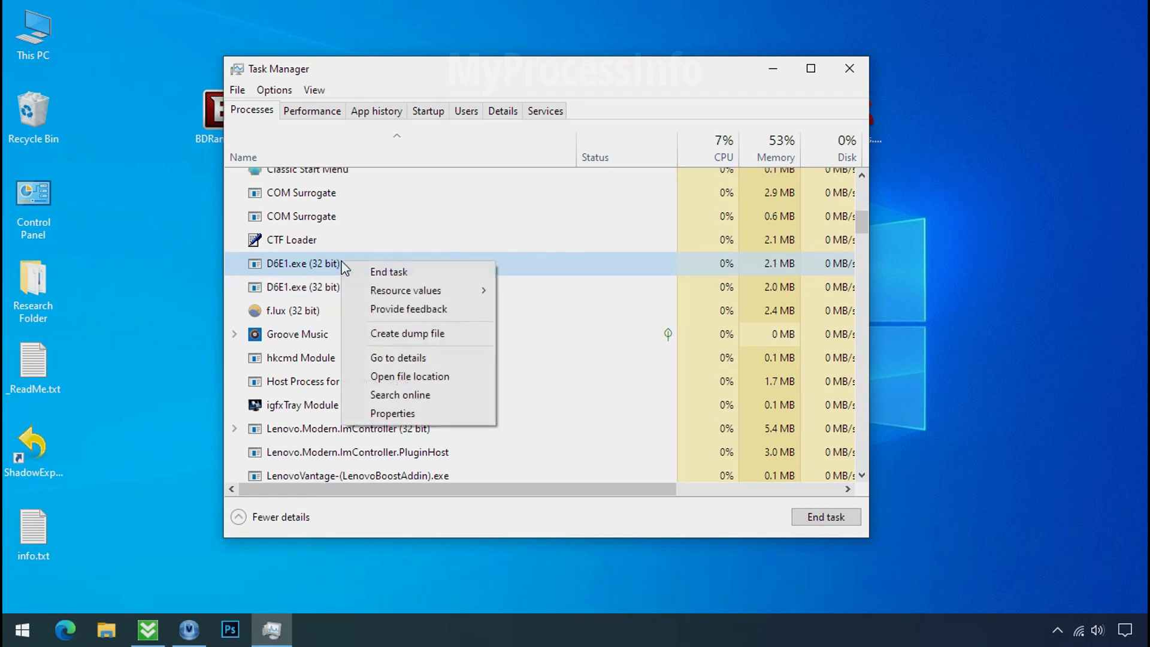
left_click(386, 377)
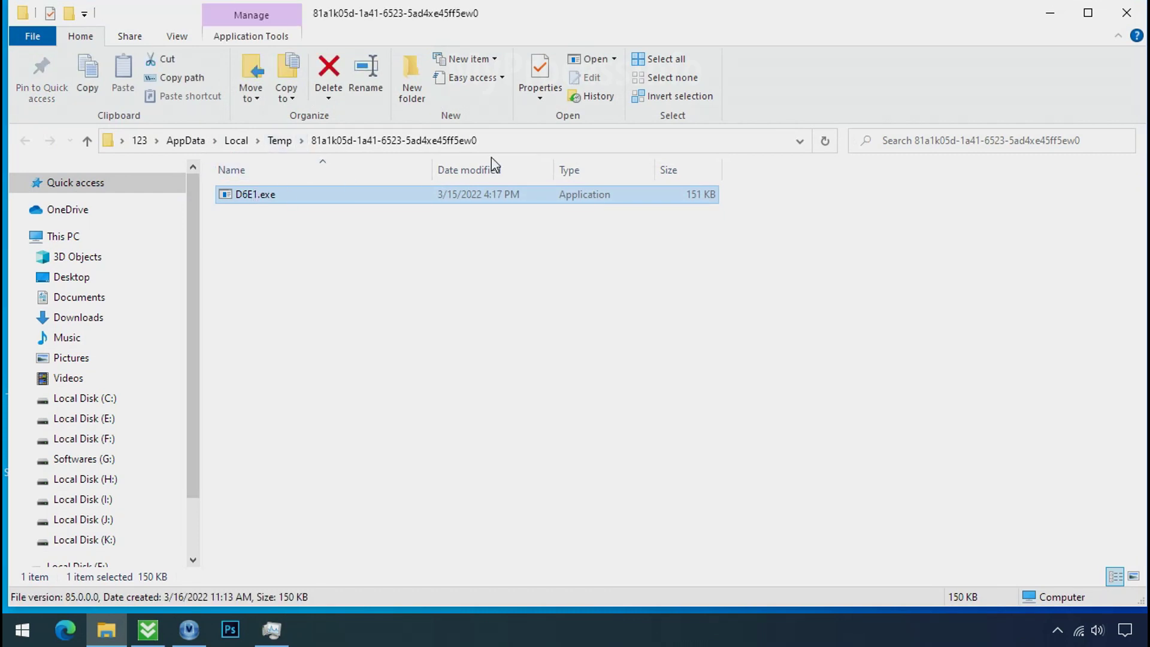
Open the second D6E1.exe process's file location, then minimize Explorer back to Task Manager.
left_click(1049, 18)
right_click(377, 310)
left_click(423, 426)
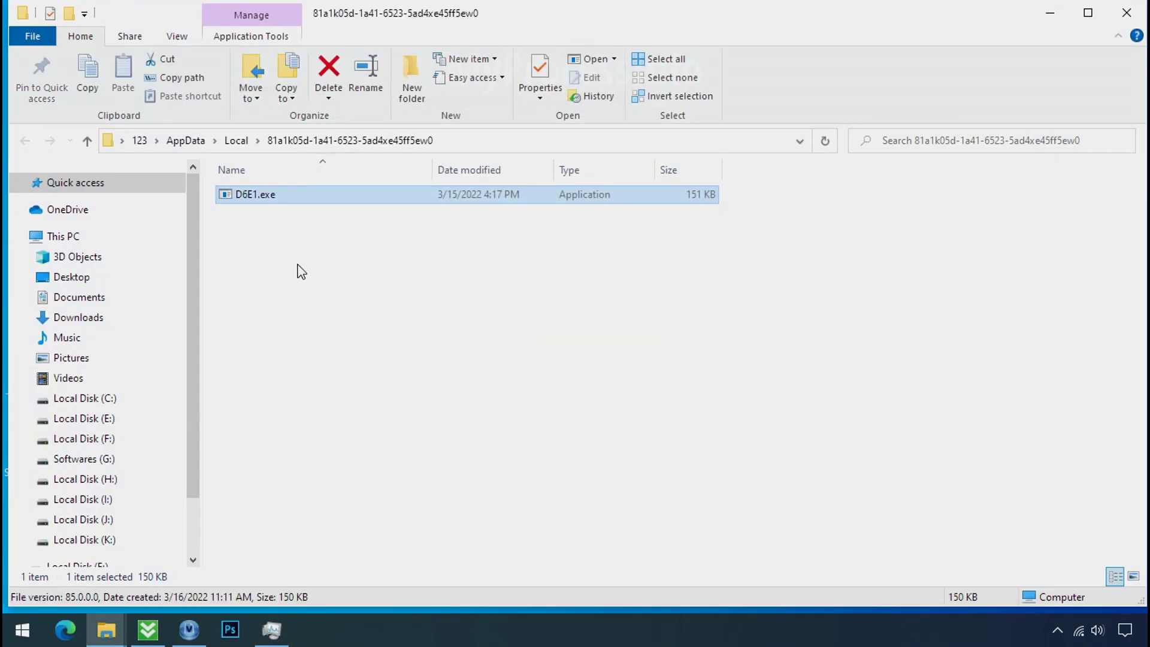
left_click(257, 219)
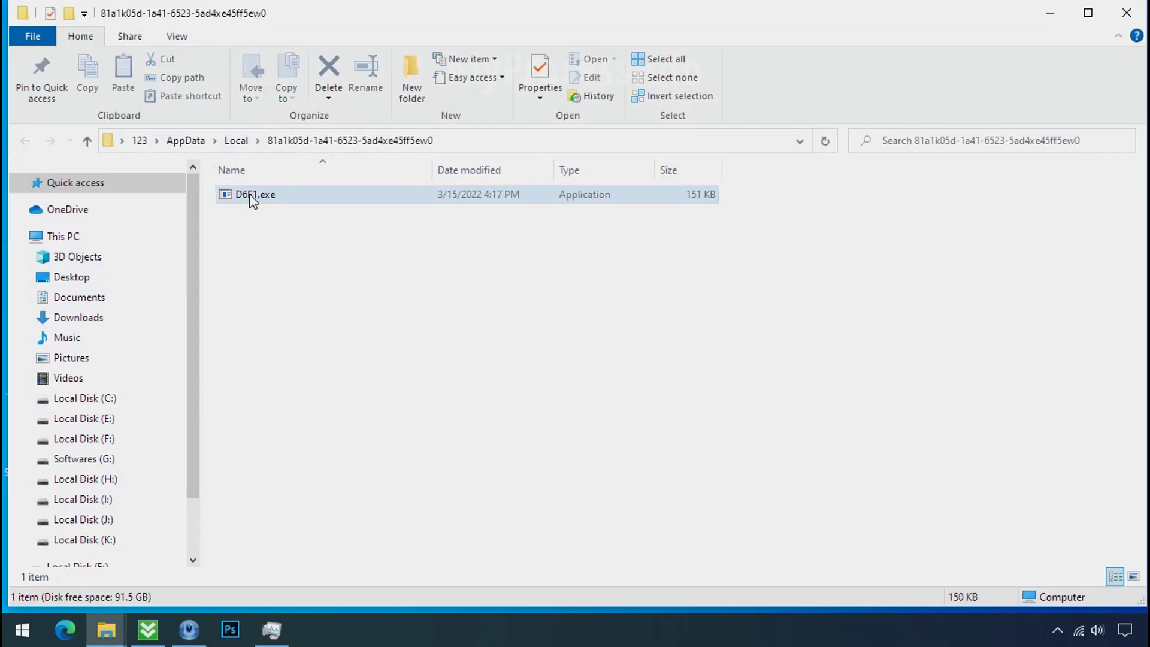
left_click(1049, 12)
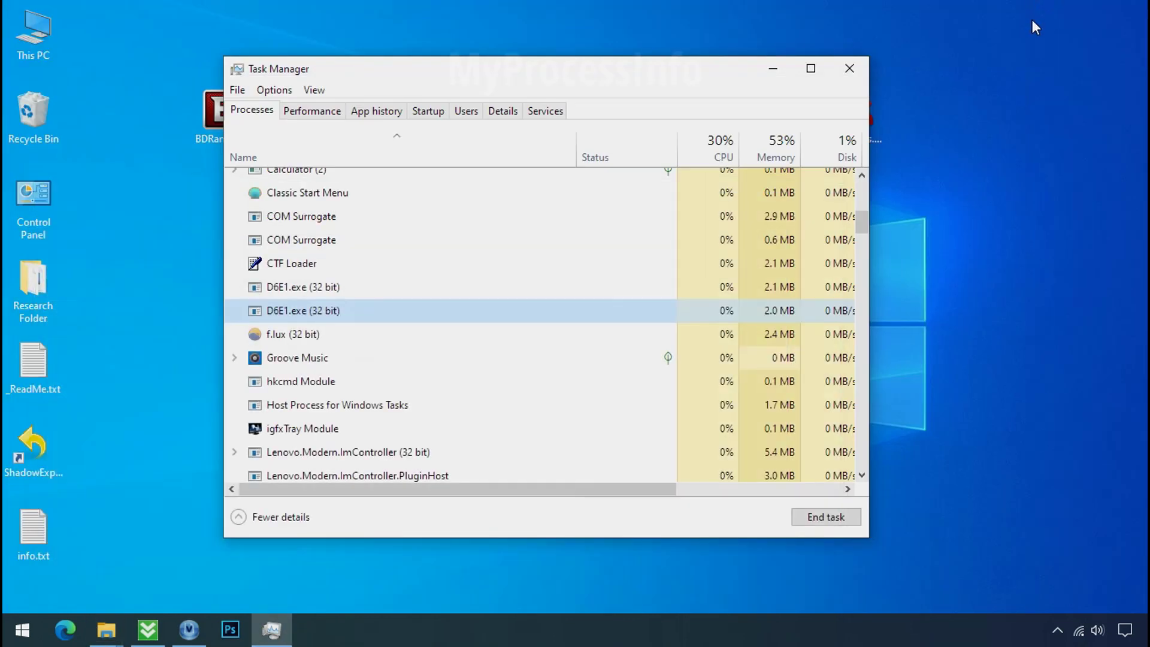
End both running D6E1.exe processes with End task.
left_click(336, 290)
right_click(336, 290)
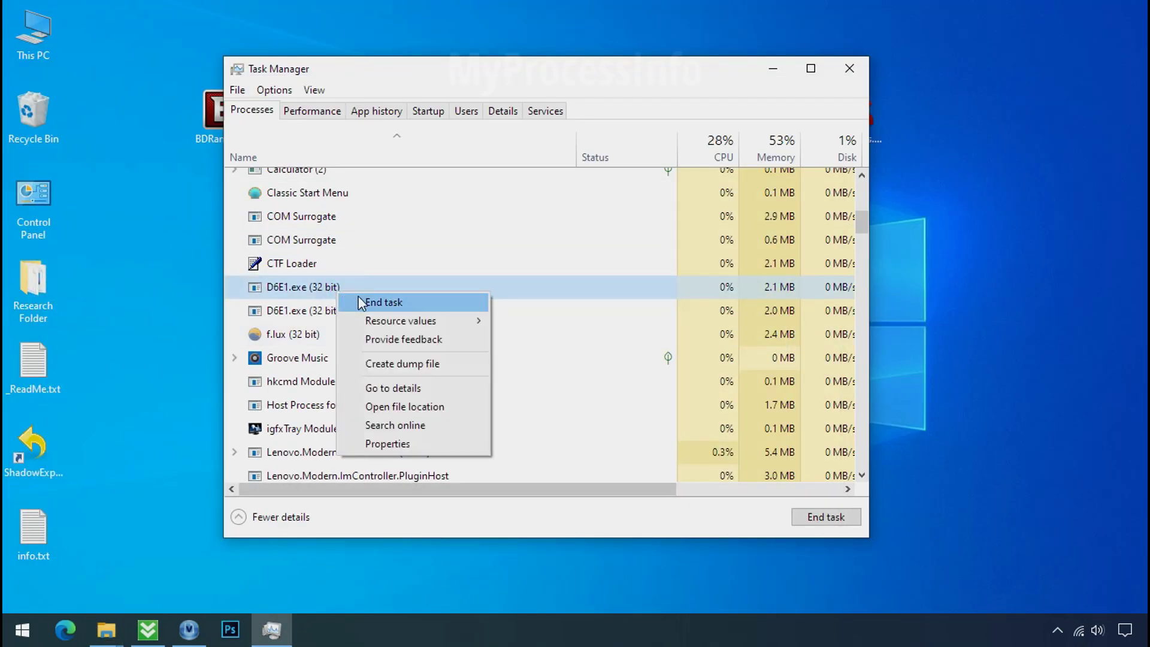
left_click(383, 302)
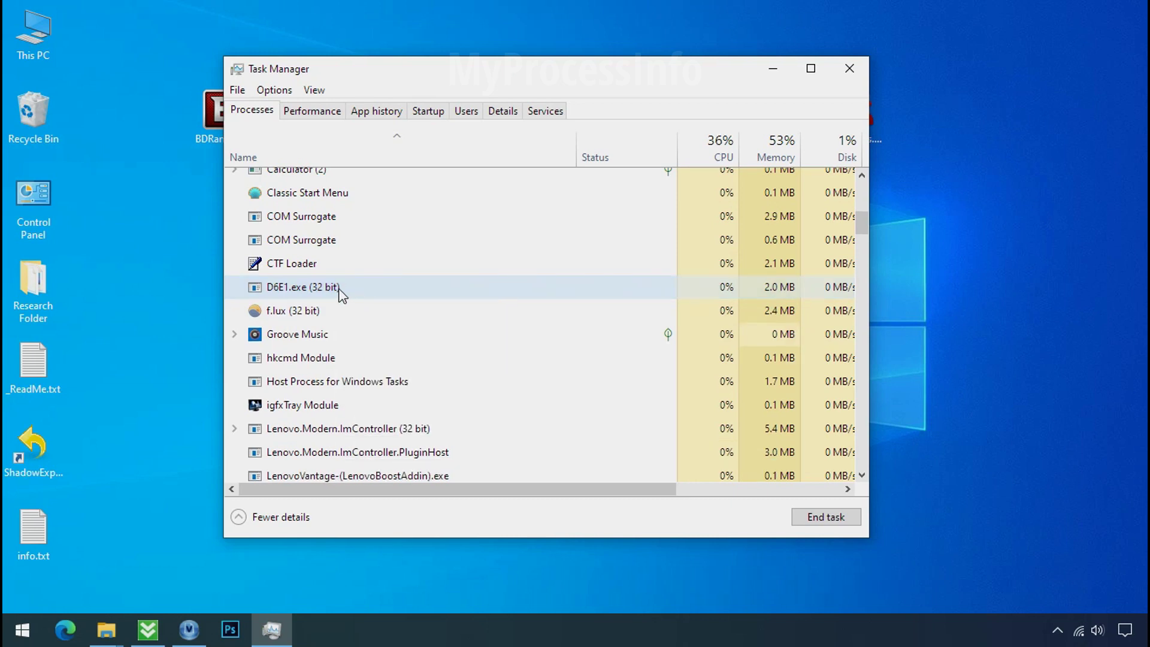
right_click(342, 294)
left_click(362, 297)
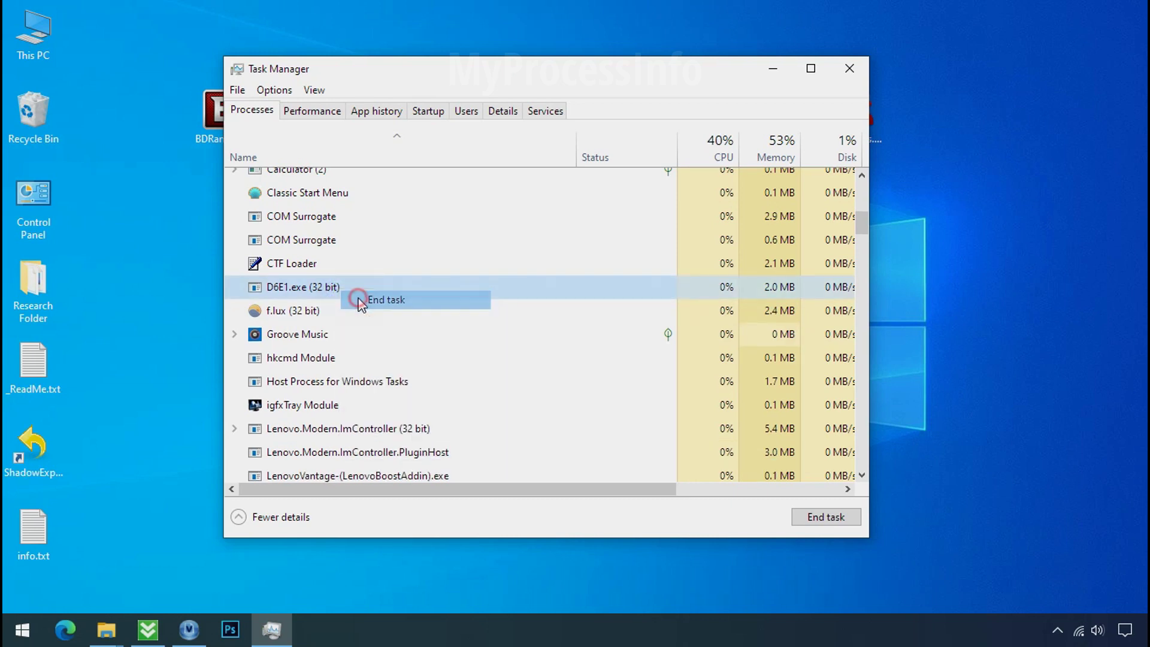
Disable the D6E1.exe entry on the Startup tab and close Task Manager.
left_click(439, 115)
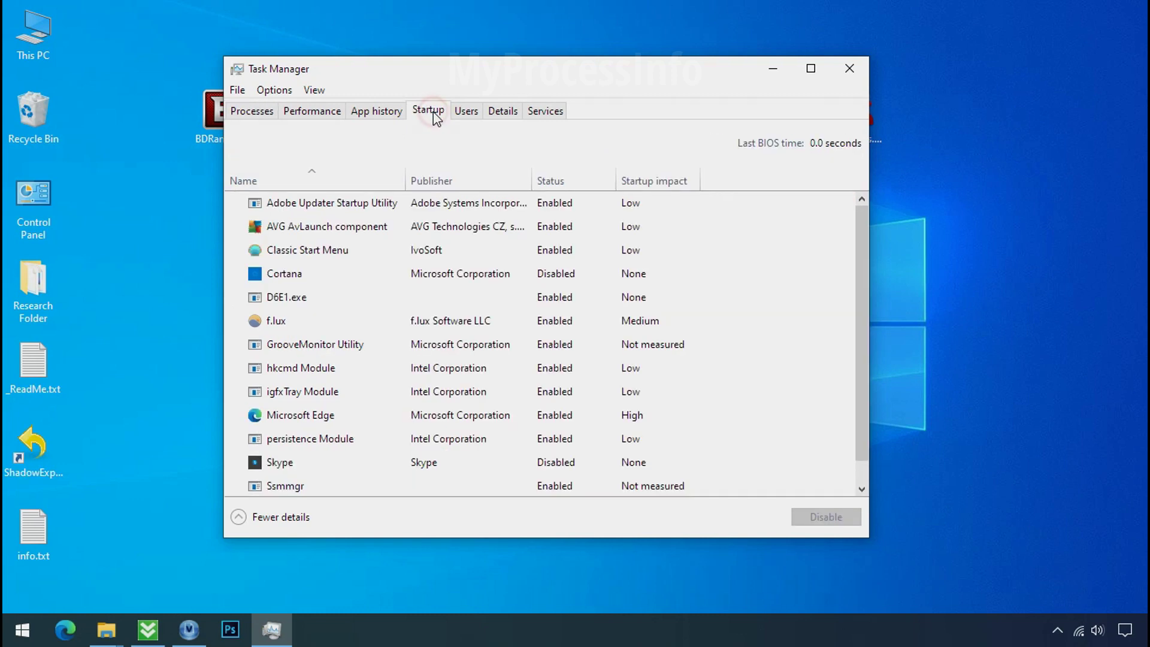
left_click(390, 293)
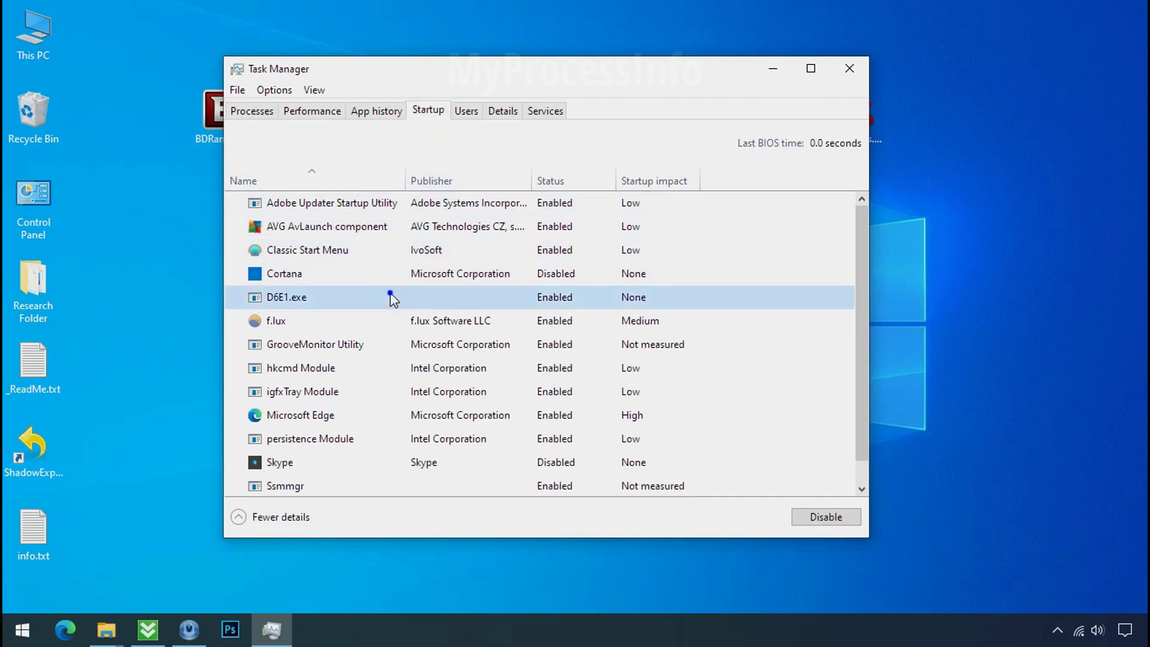
right_click(390, 293)
left_click(401, 303)
left_click(849, 68)
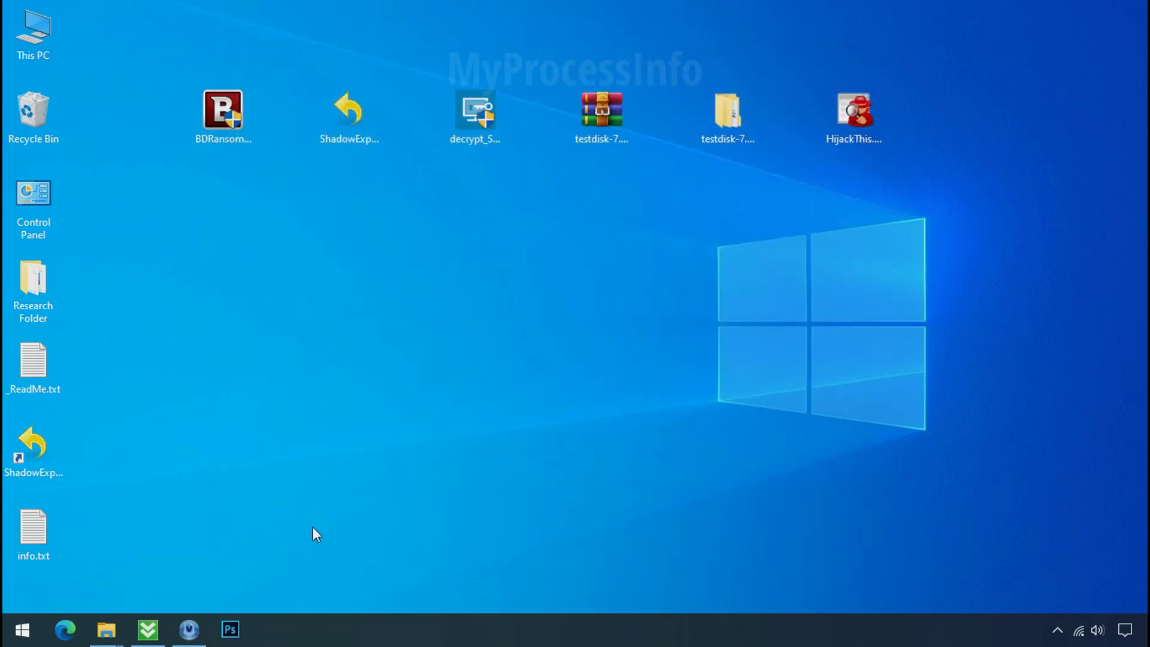
Restore the Explorer window for the D6E1.exe folder and retry deleting D6E1.exe, which is still denied.
mouse_move(106, 623)
left_click(123, 583)
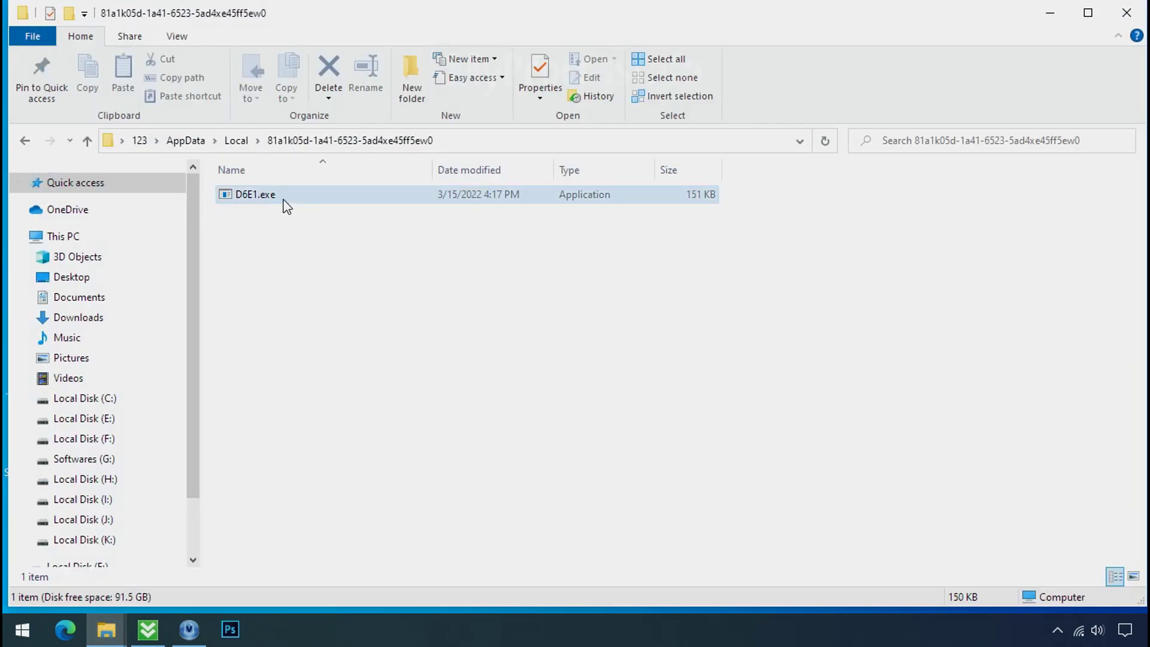
left_click(286, 201)
right_click(327, 202)
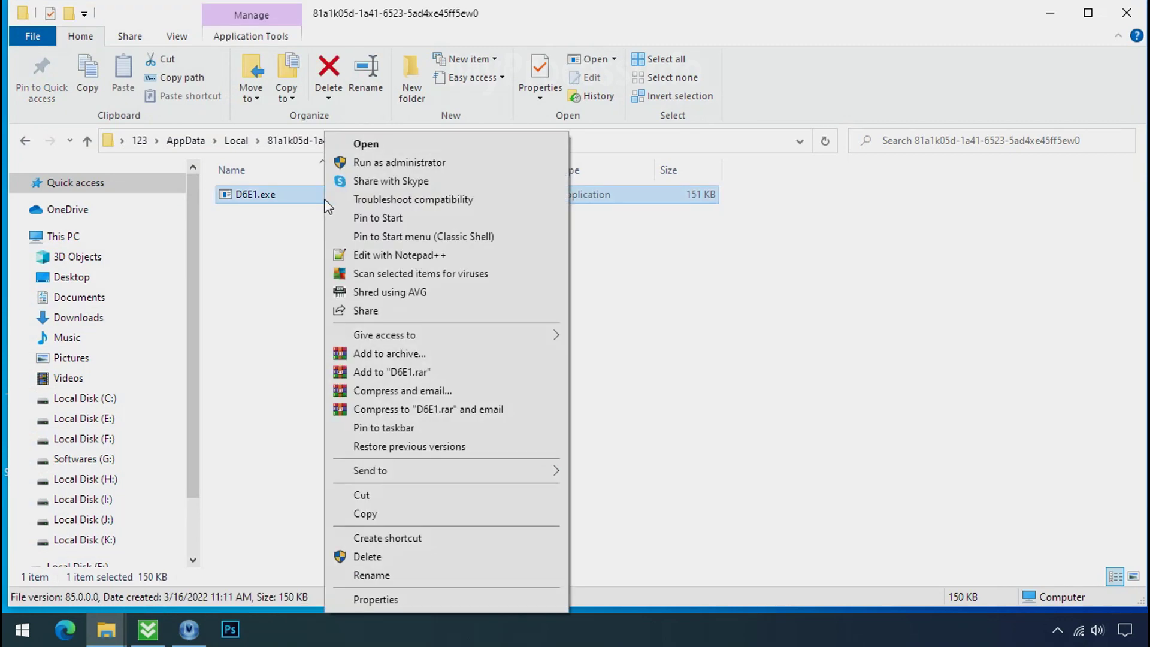
left_click(367, 556)
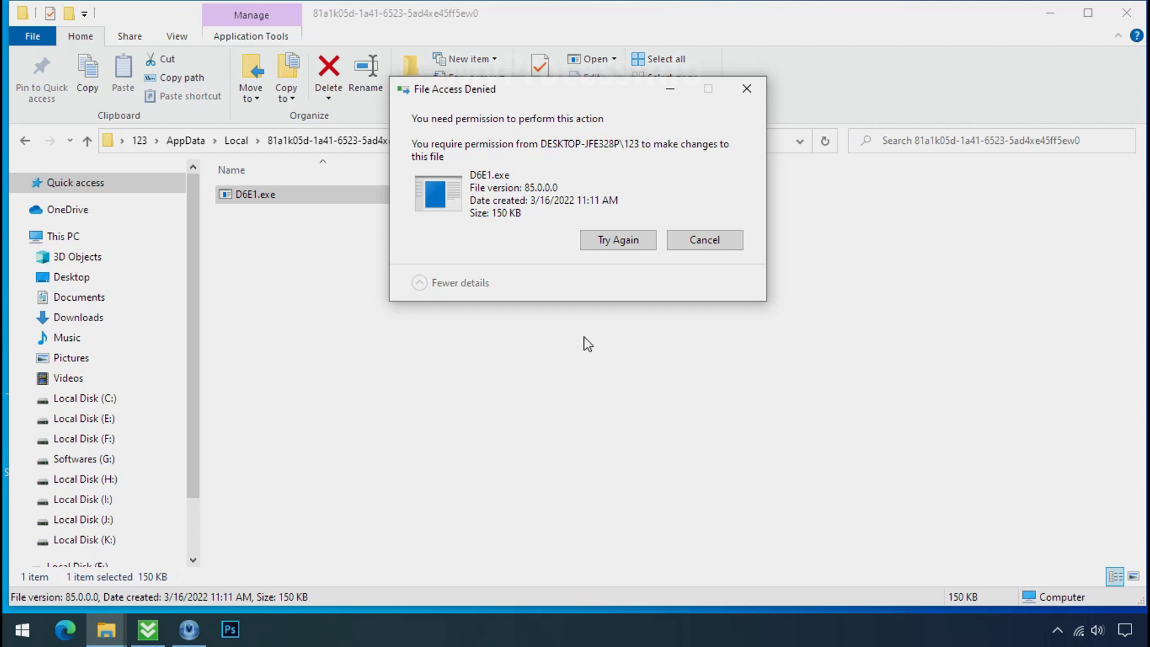
left_click(617, 242)
Retry deleting D6E1.exe, dismiss the access denied message, and open its Advanced security settings.
left_click(621, 246)
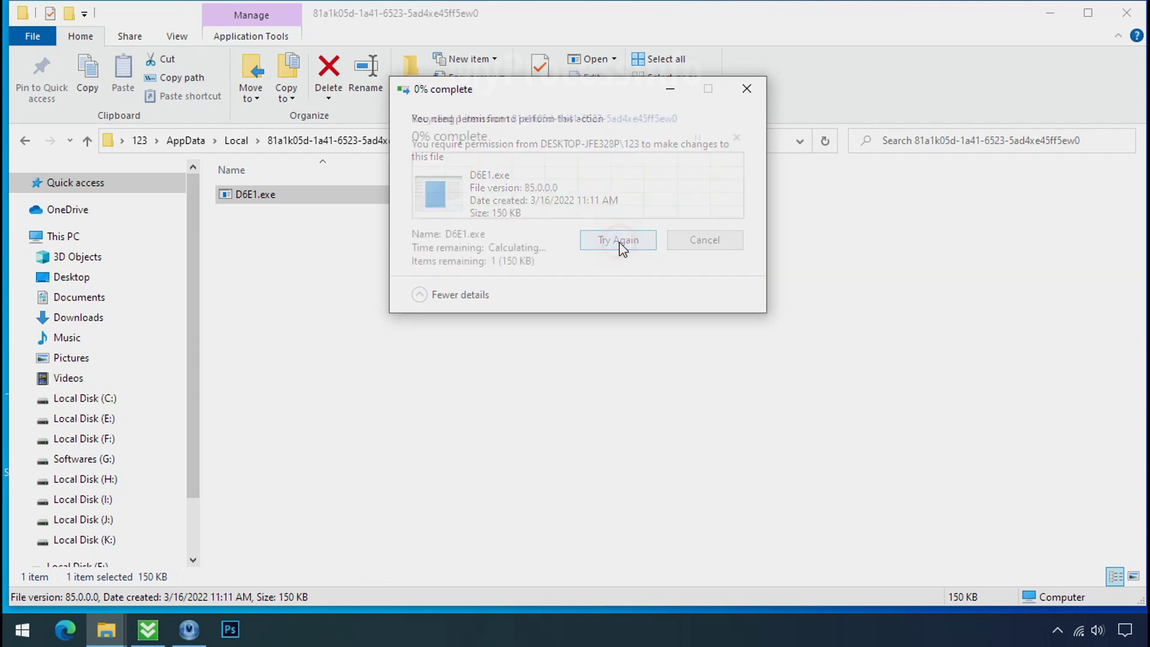
left_click(745, 90)
right_click(441, 200)
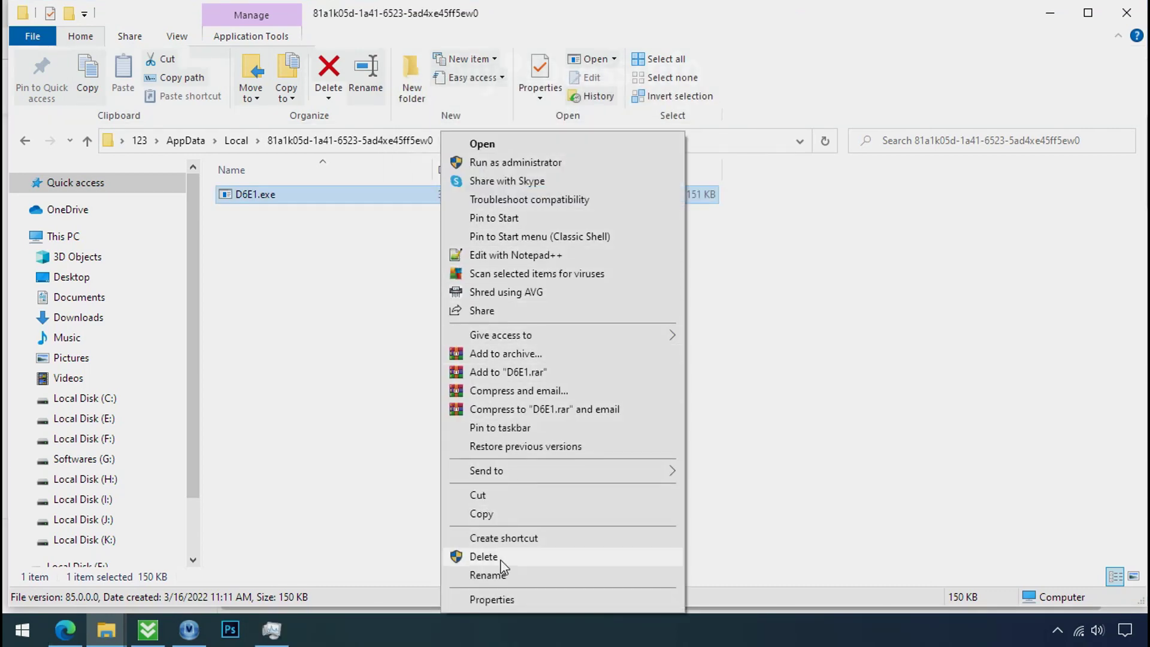
left_click(493, 600)
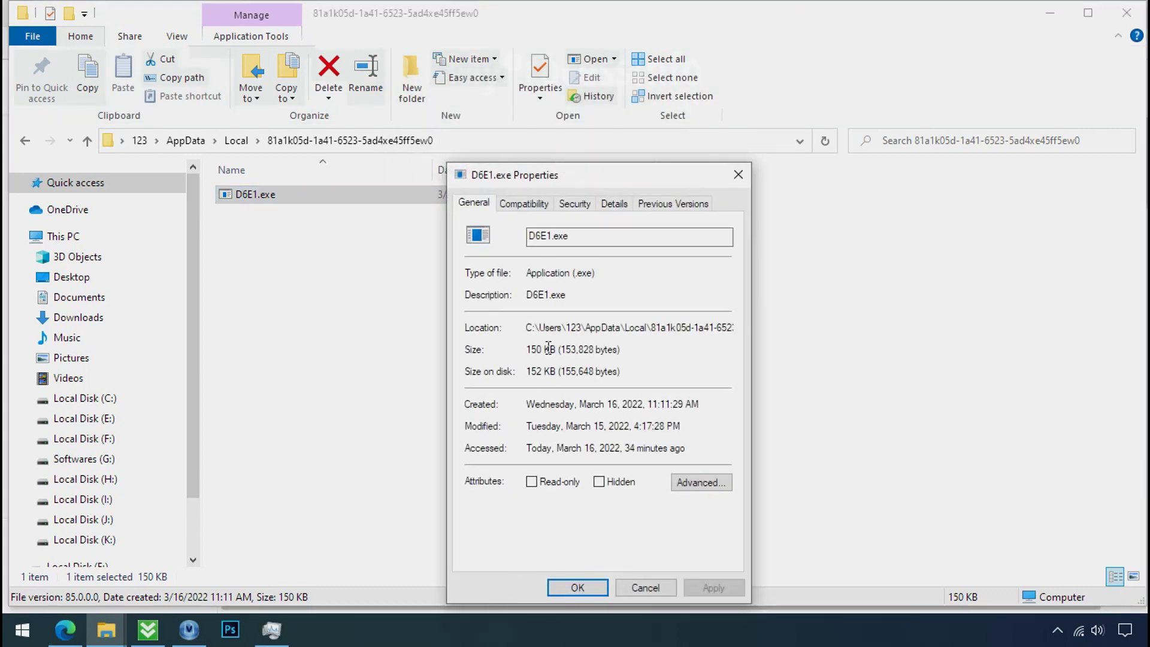
left_click(574, 203)
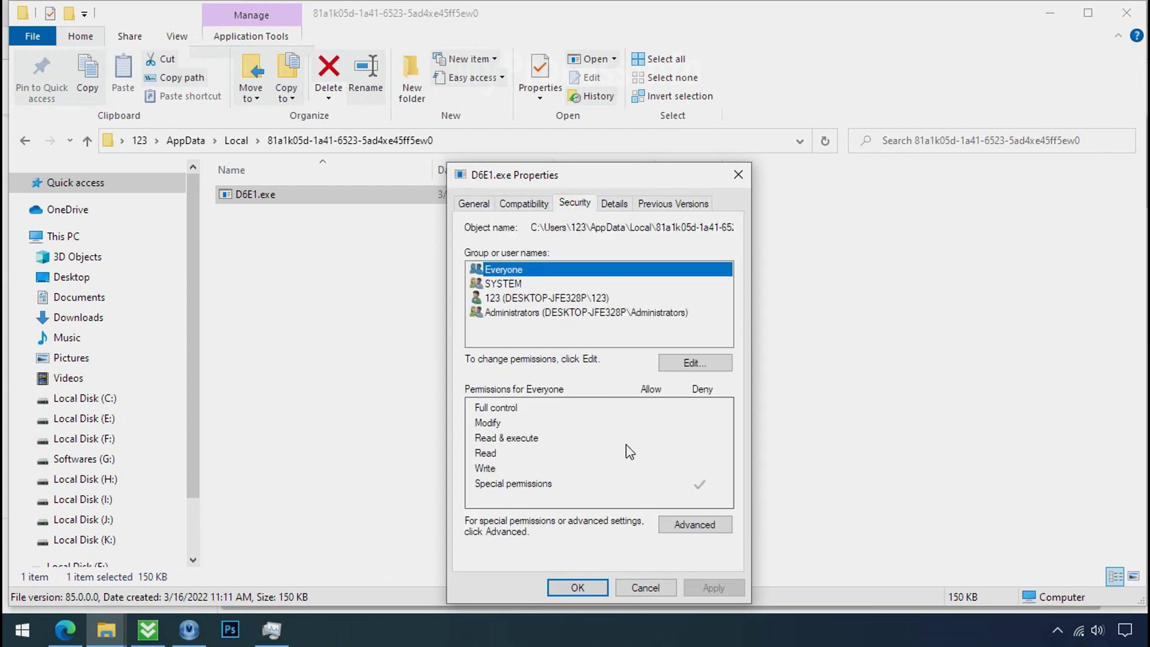
left_click(686, 530)
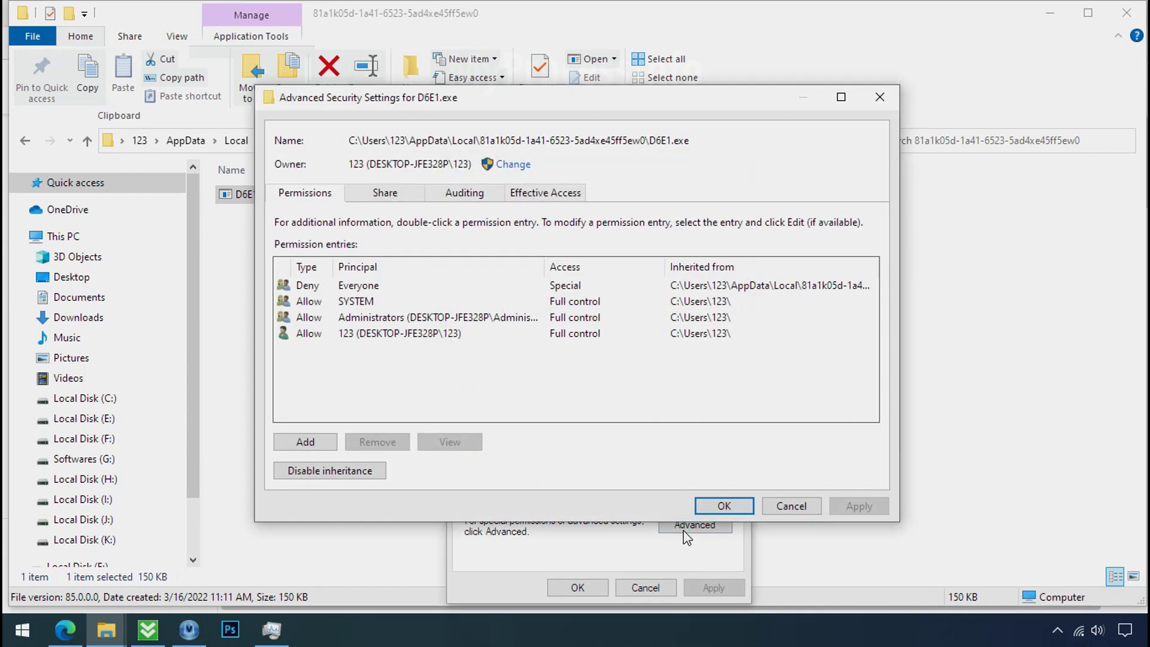
Disable inheritance with Convert, remove the Deny Everyone entry, and apply the permissions.
left_click(373, 288)
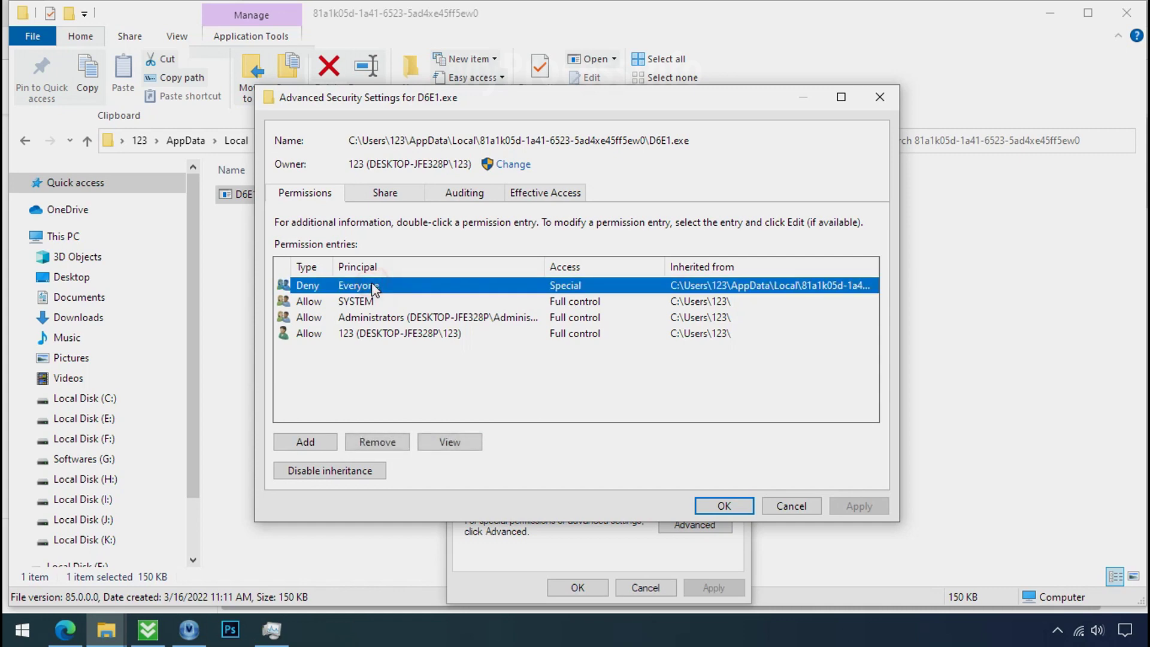
left_click(334, 472)
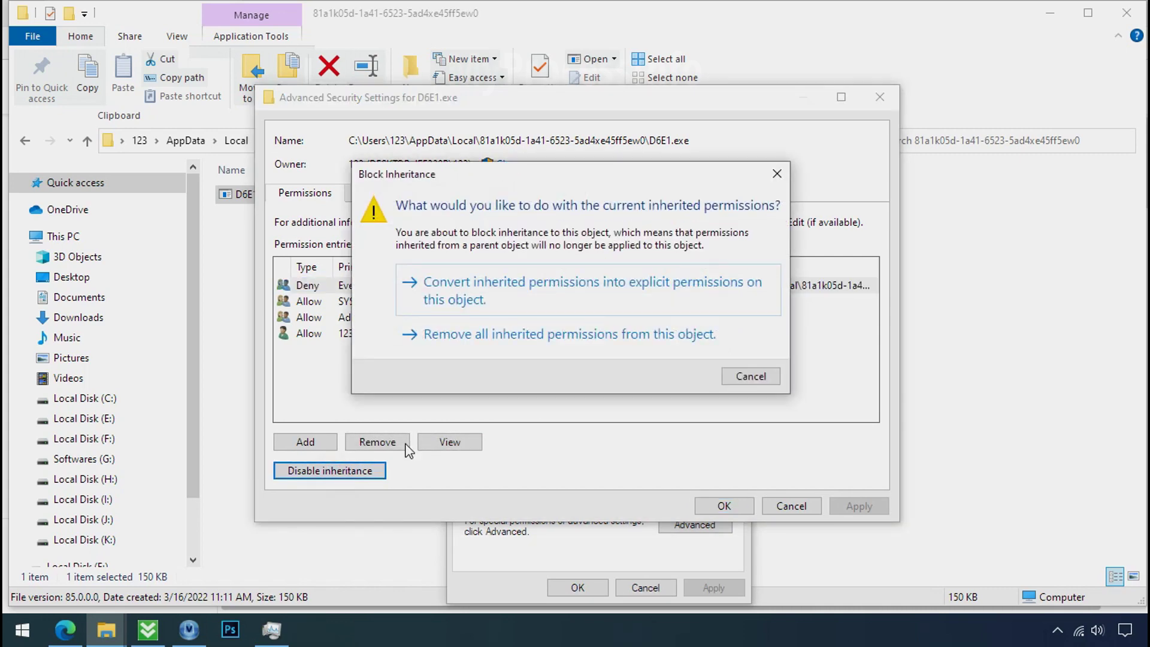
left_click(518, 301)
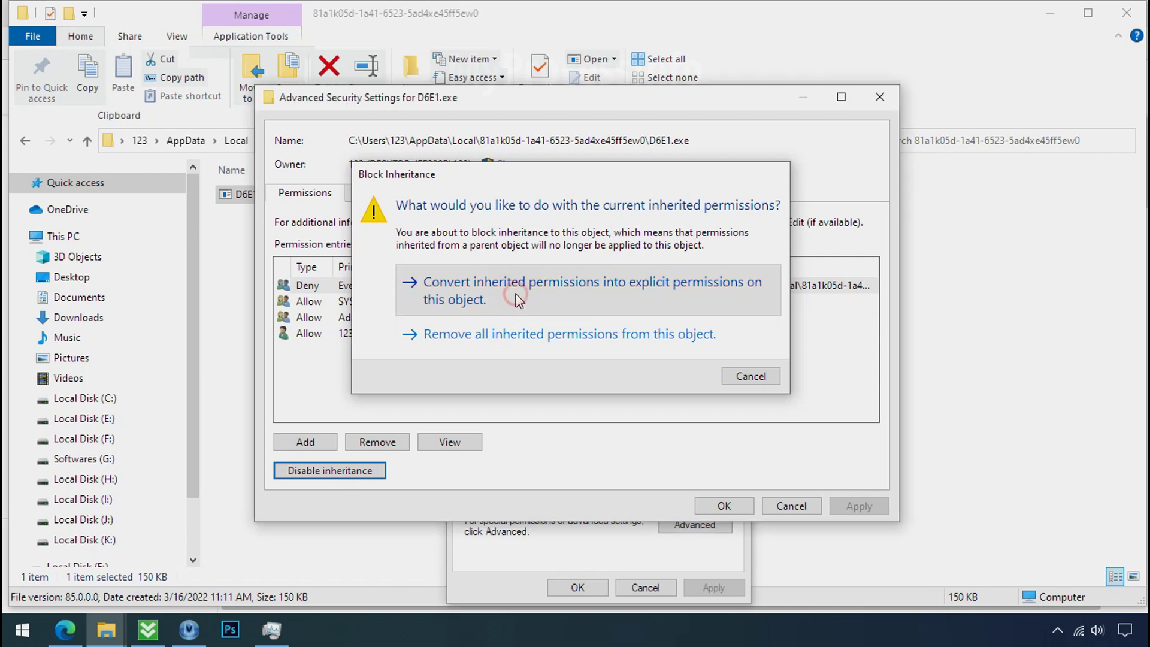
left_click(498, 281)
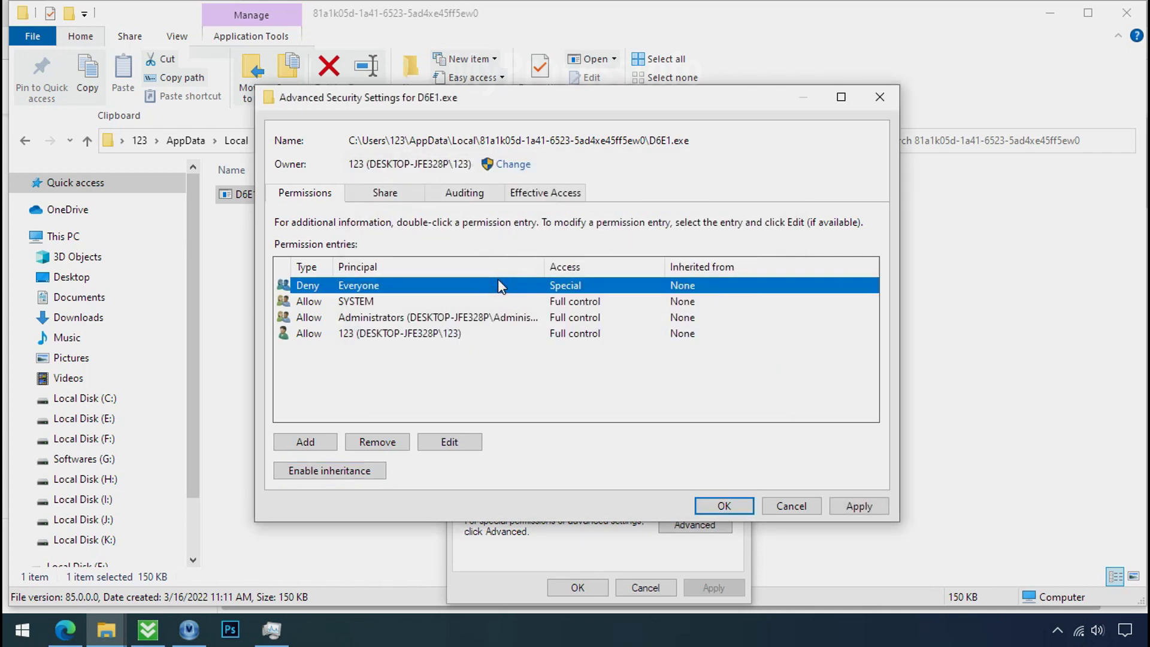
left_click(376, 442)
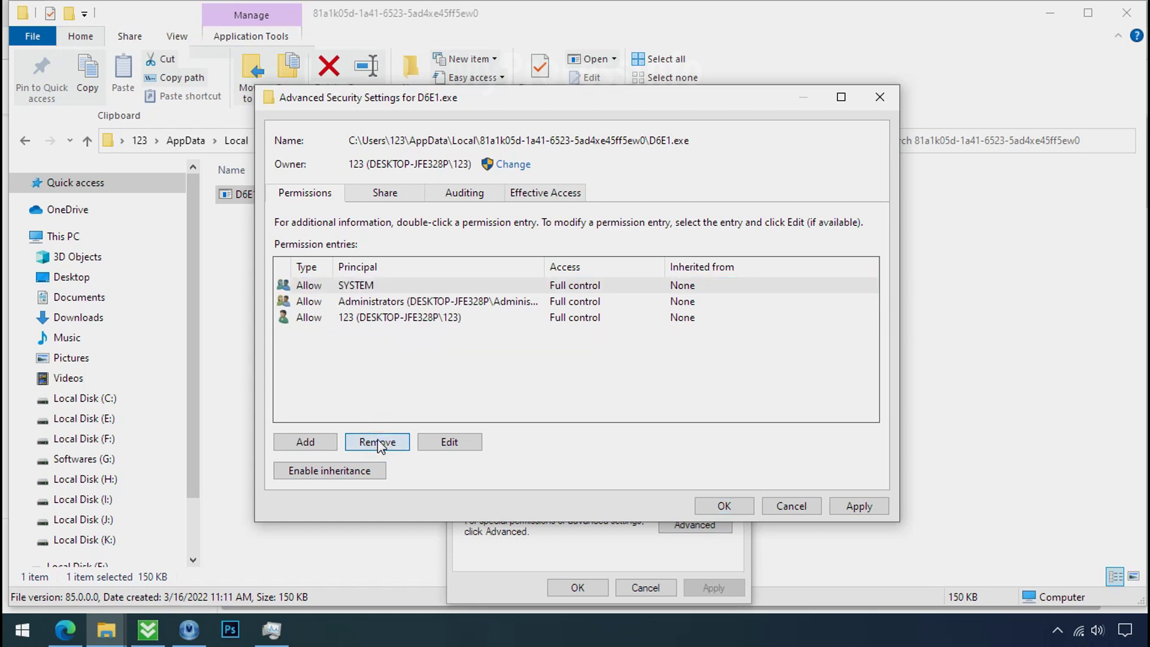
left_click(856, 506)
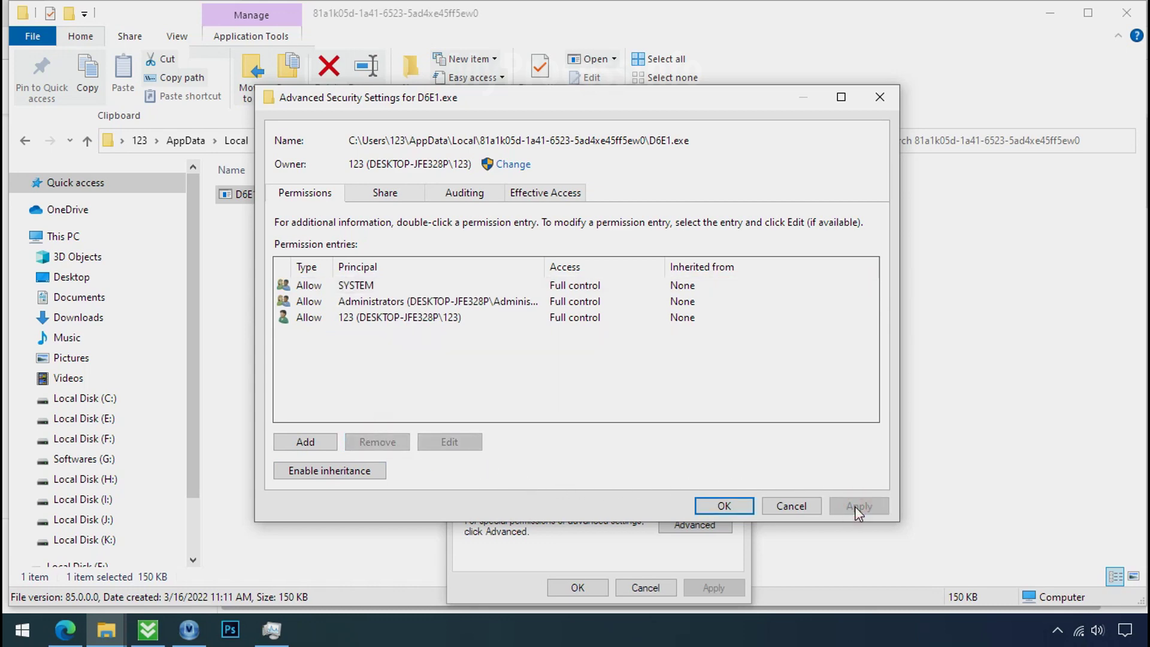
left_click(743, 508)
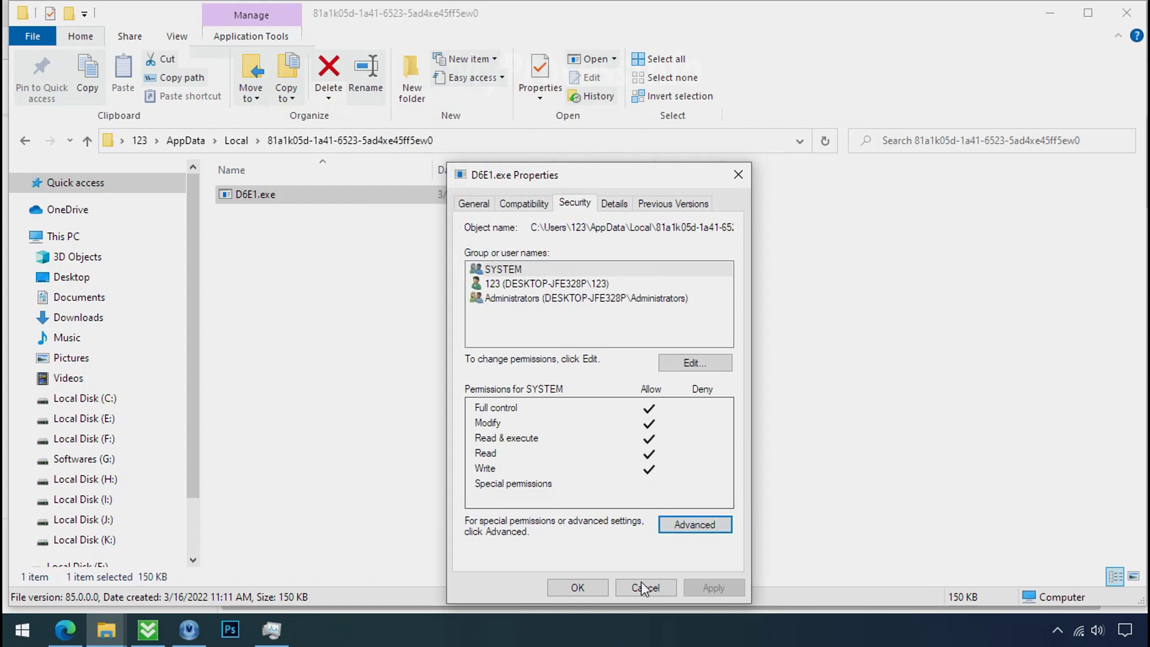
Confirm the D6E1.exe Properties with OK, then delete D6E1.exe from its folder.
left_click(582, 588)
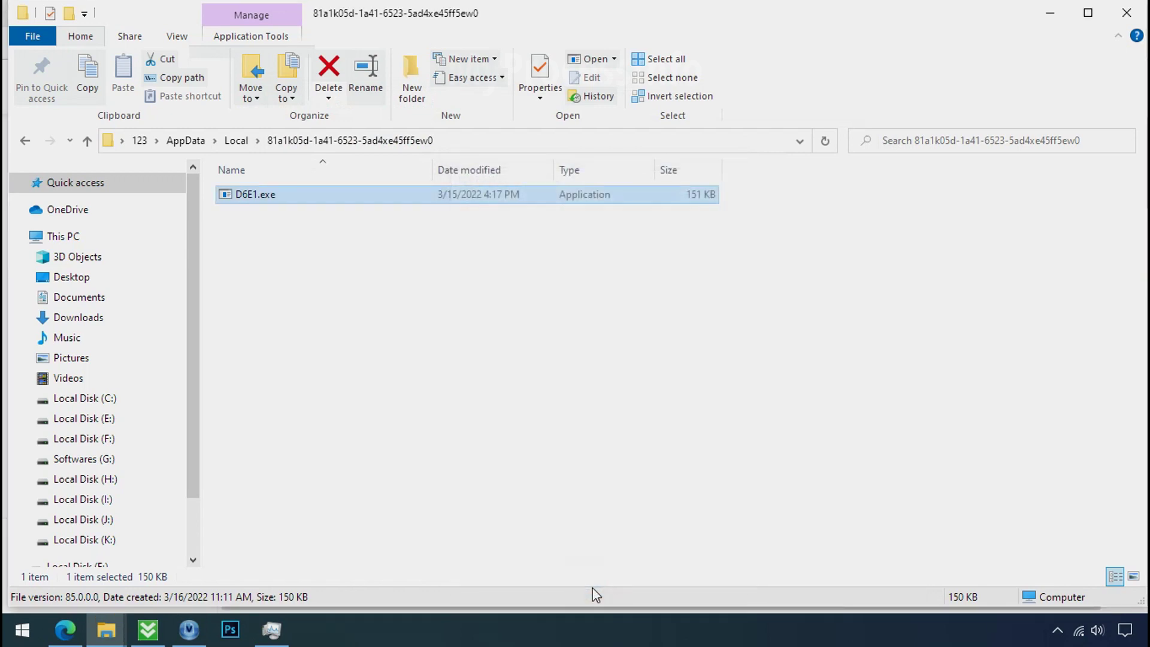
right_click(276, 203)
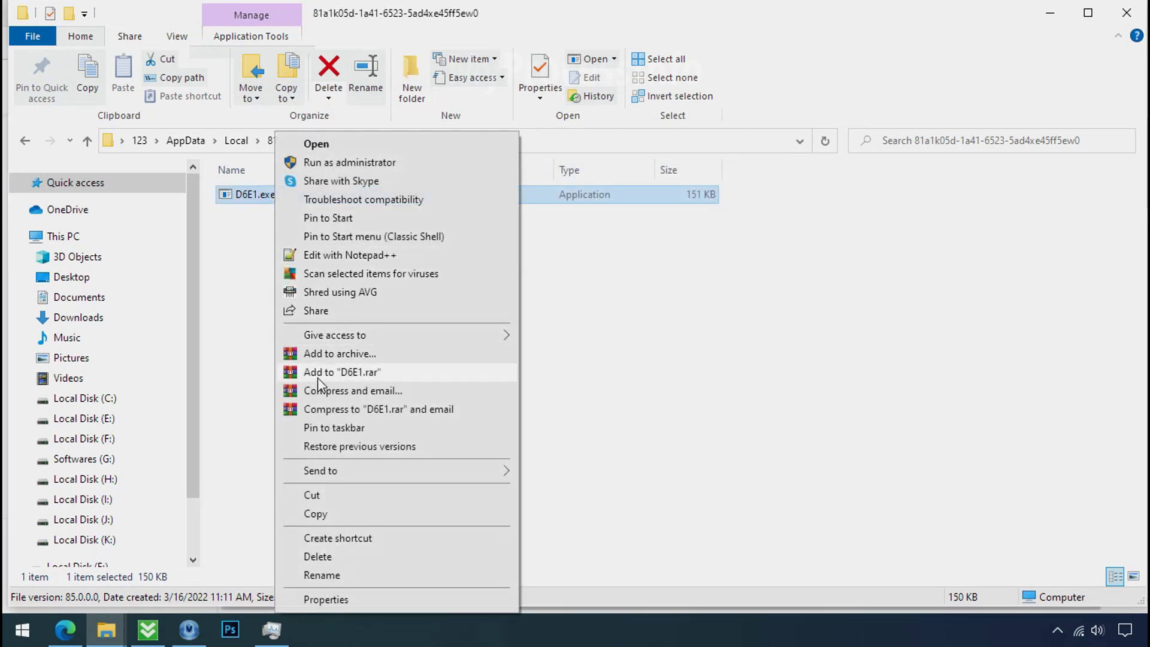
left_click(317, 556)
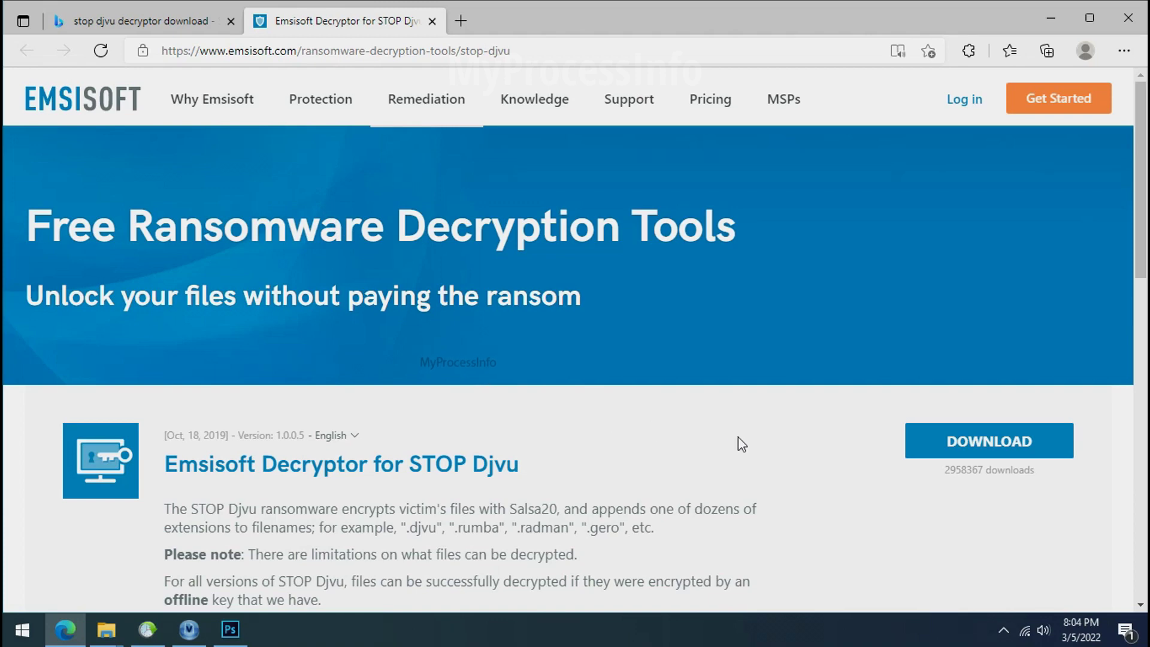
Close Edge once decrypt_STOPDjvu (1).exe has downloaded from the Emsisoft STOP Djvu page.
scroll(741, 440, "down", 1)
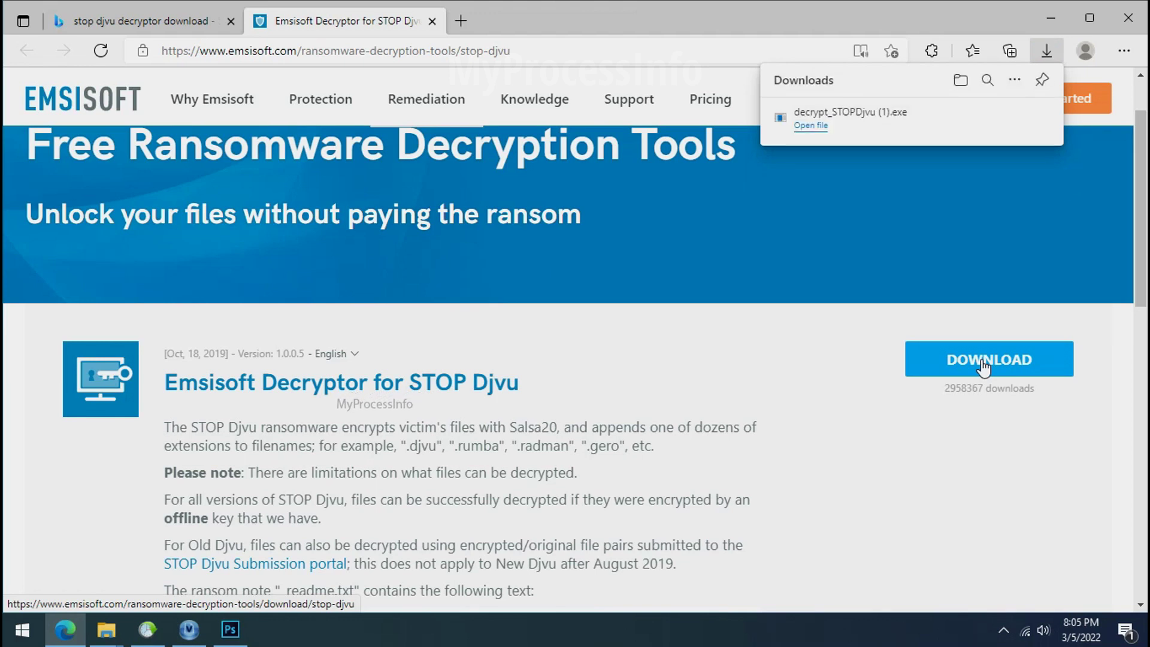
left_click(1122, 27)
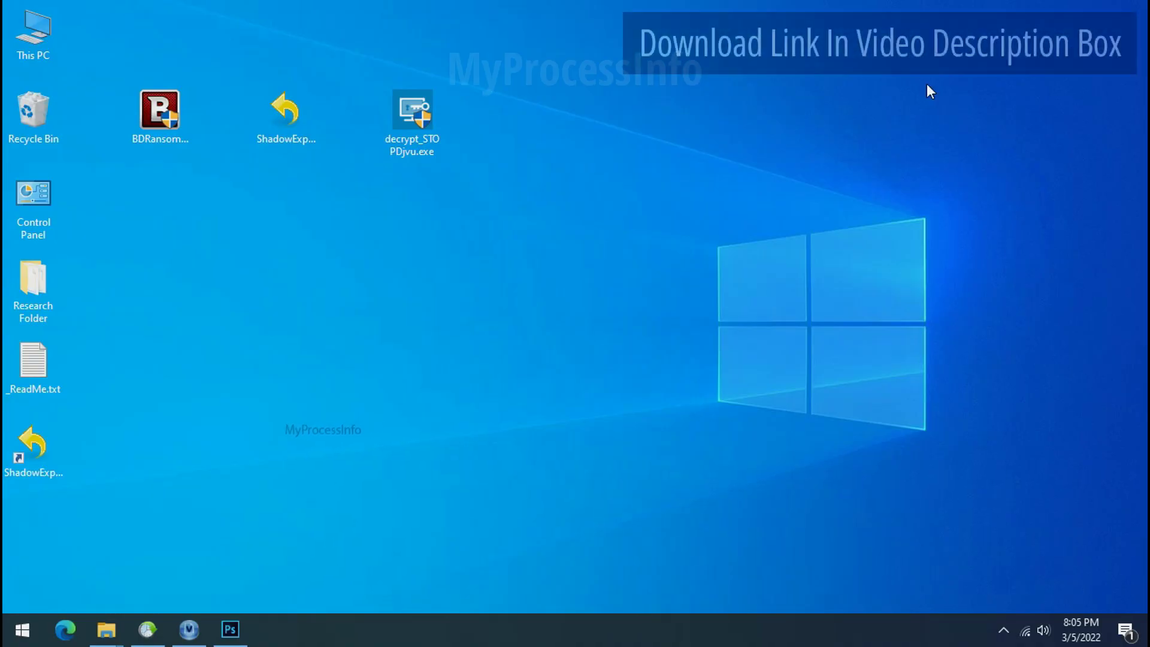
double_click(422, 118)
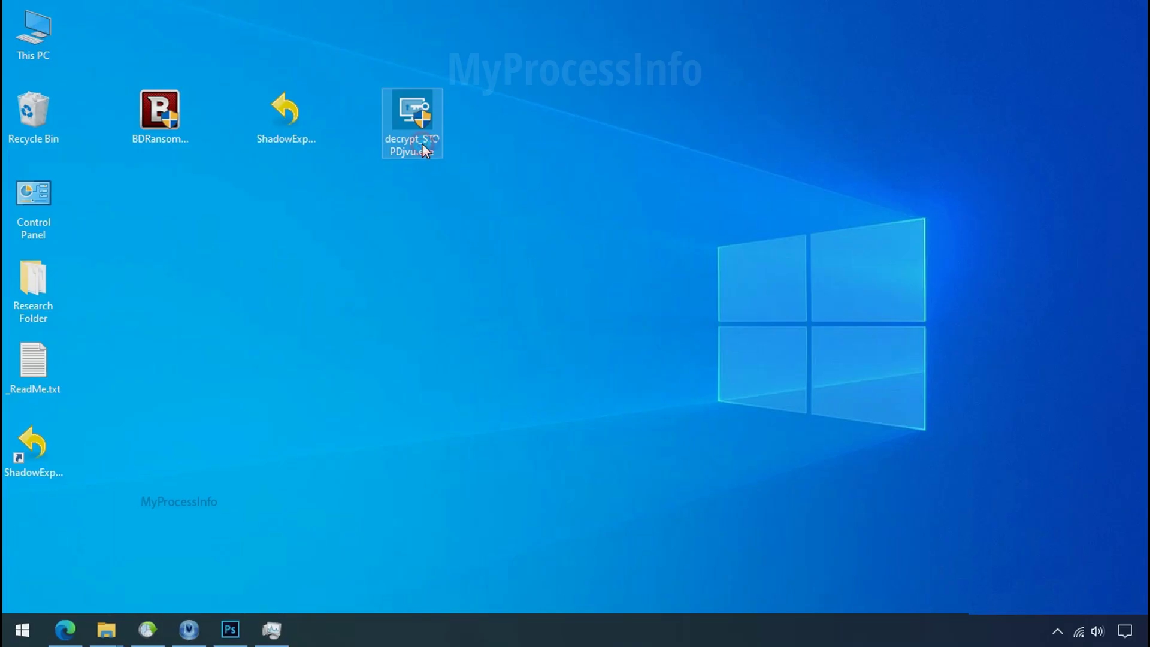
Launch the STOP Djvu decryptor and accept its licence terms and disclaimer.
double_click(421, 143)
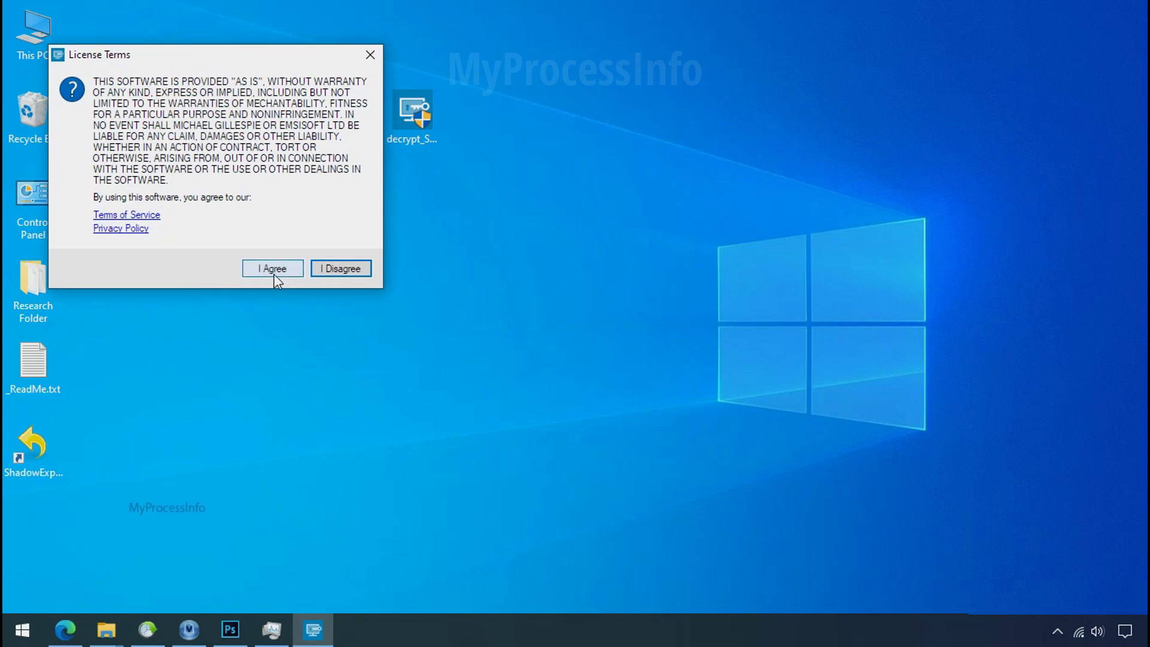
left_click(274, 270)
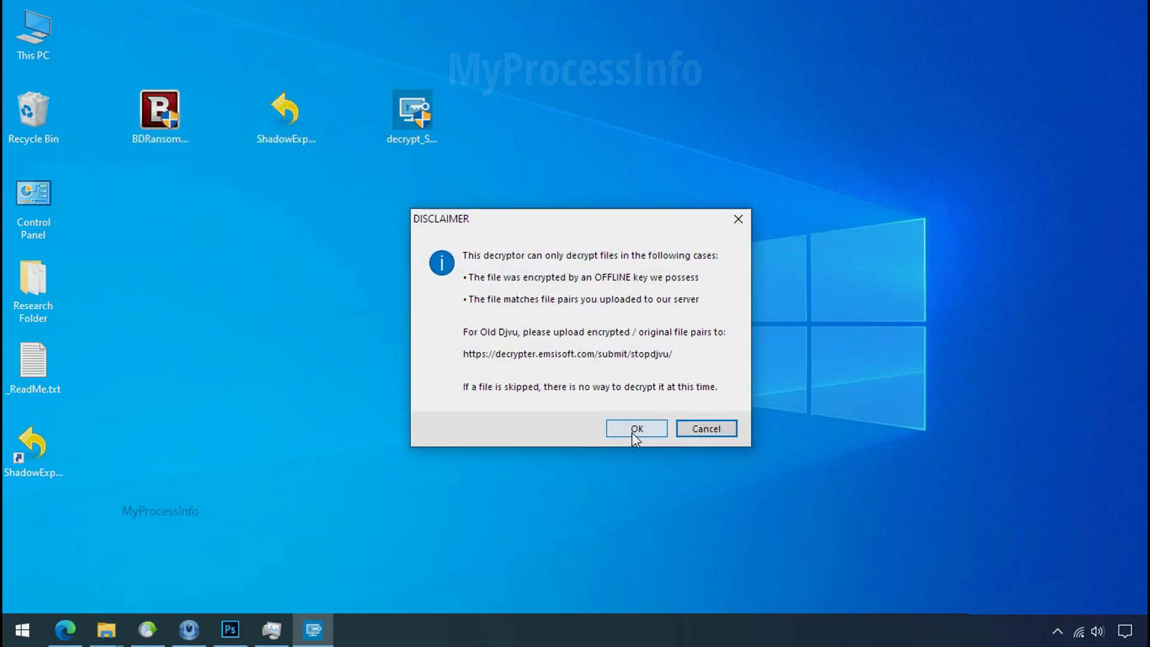
left_click(631, 432)
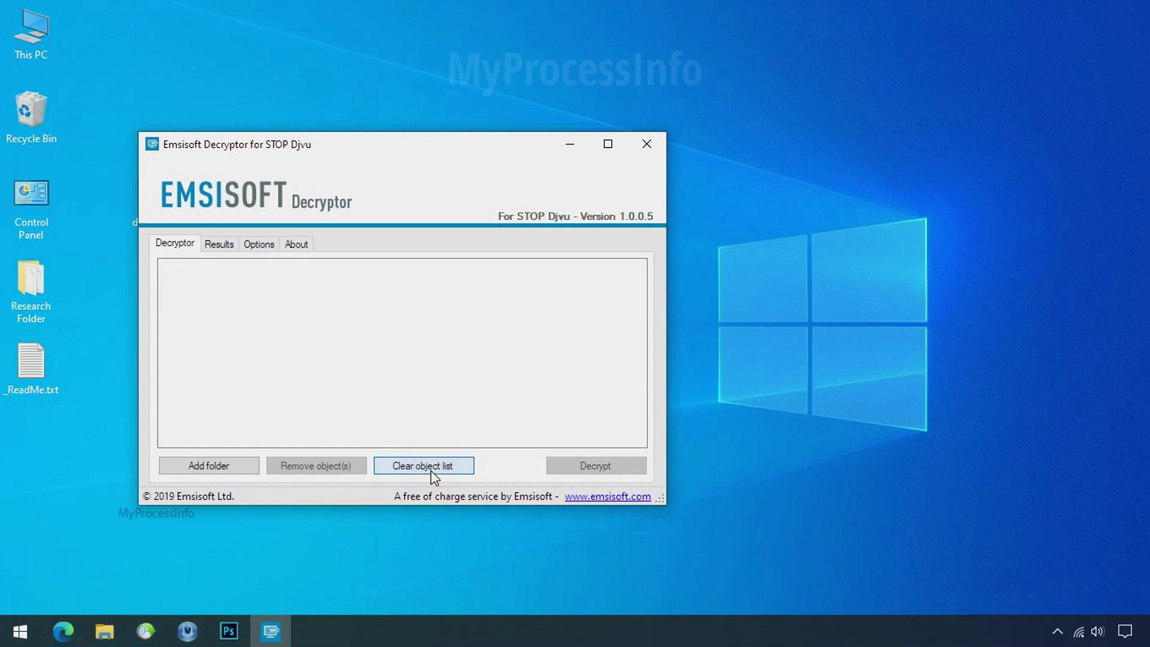
Add Desktop > Research Folder to the decryptor and run Decrypt on it.
left_click(209, 466)
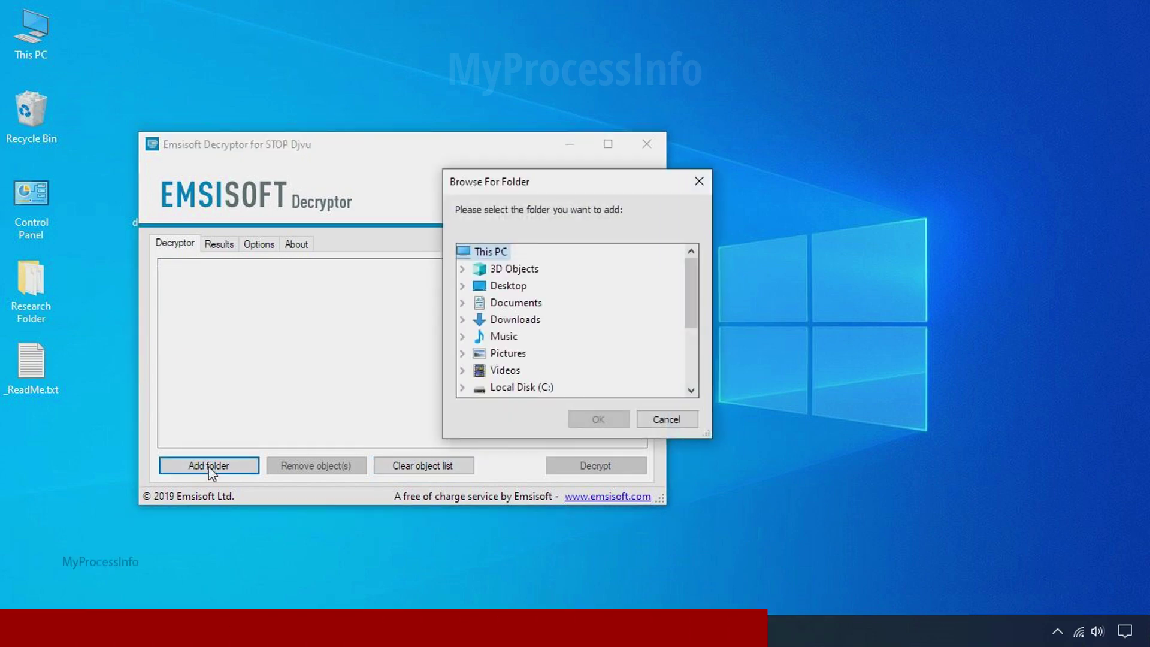
double_click(517, 287)
left_click(509, 303)
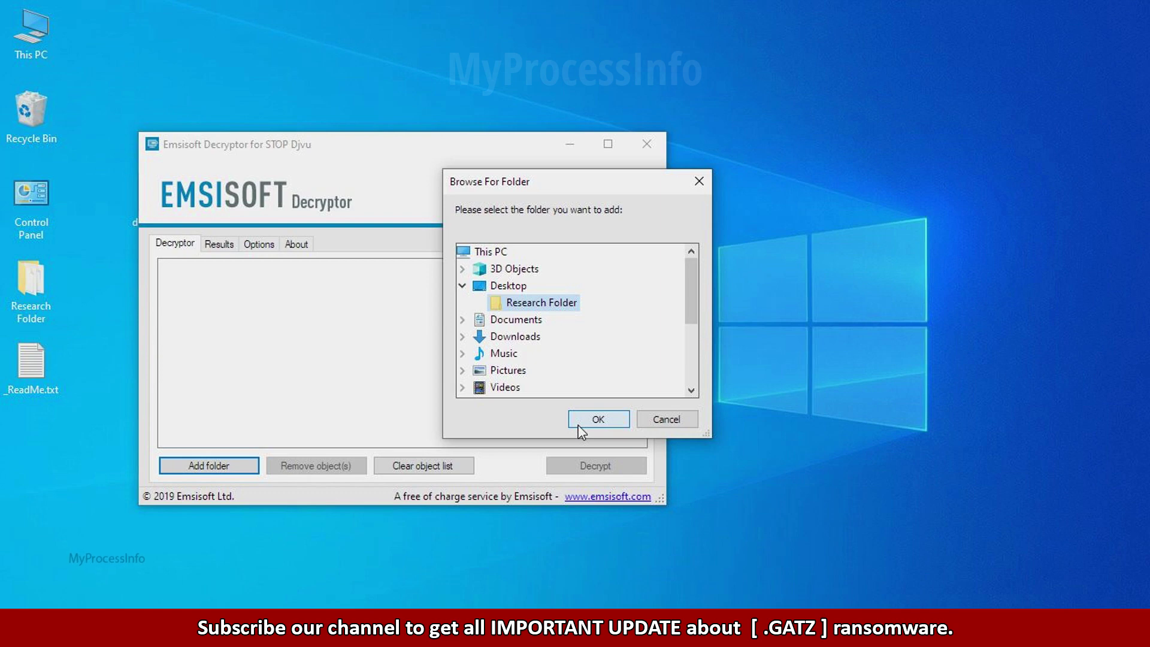
left_click(577, 425)
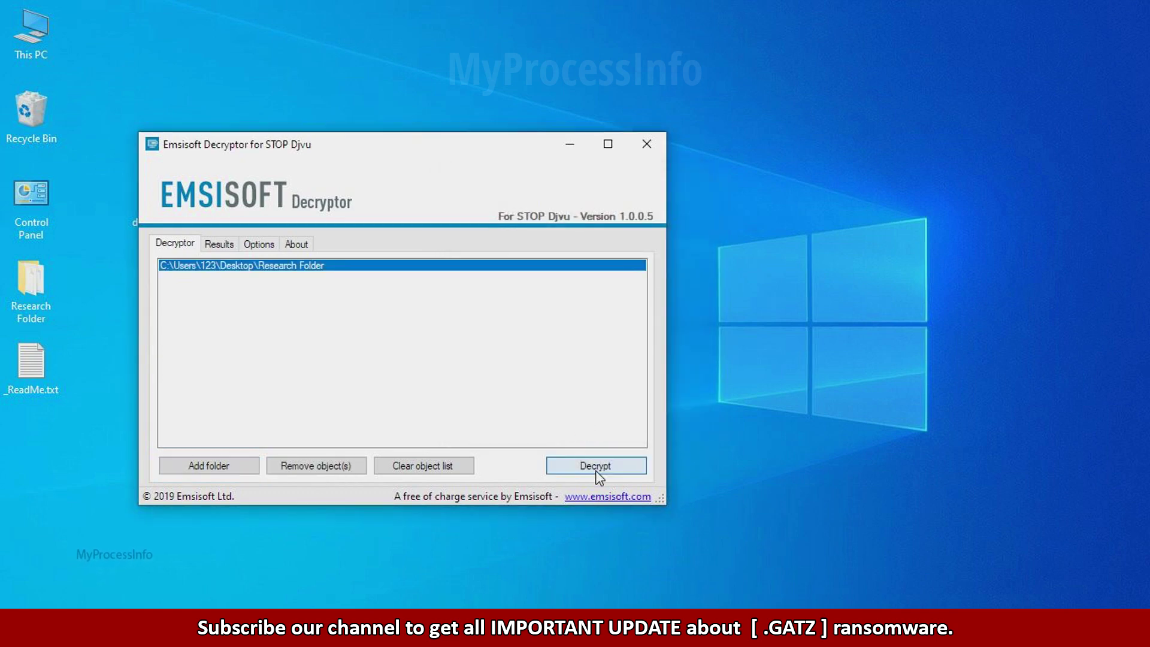
left_click(595, 468)
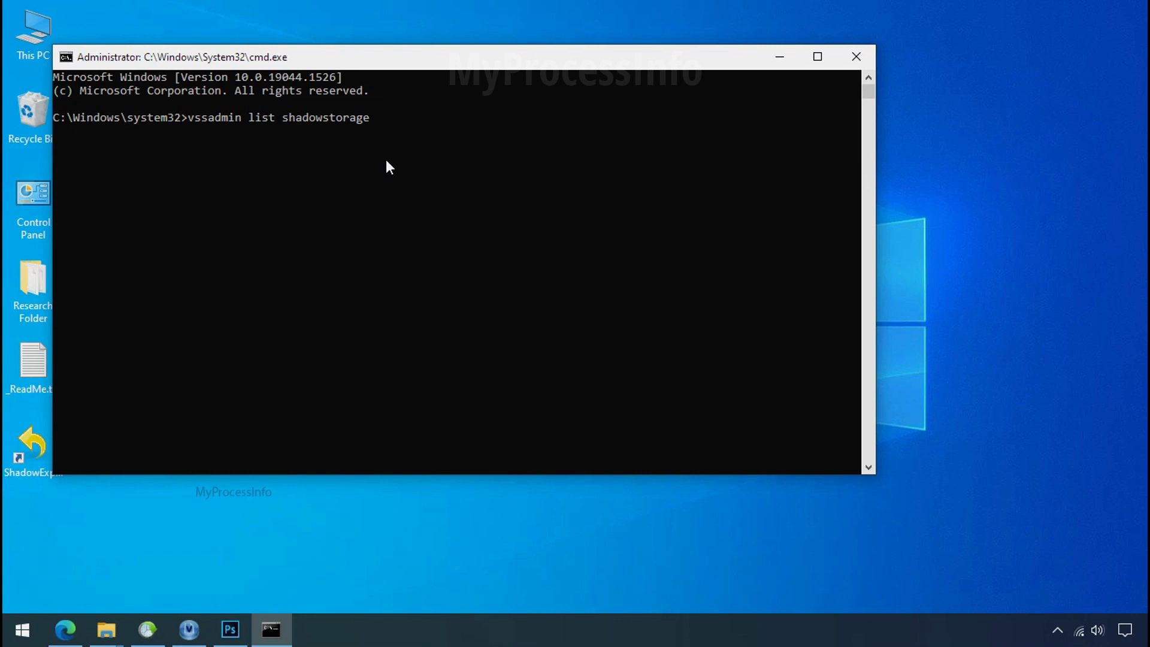
Run vssadmin list shadowstorage, showing 2.99 GB used on C: and 0 bytes on H:.
key("Return")
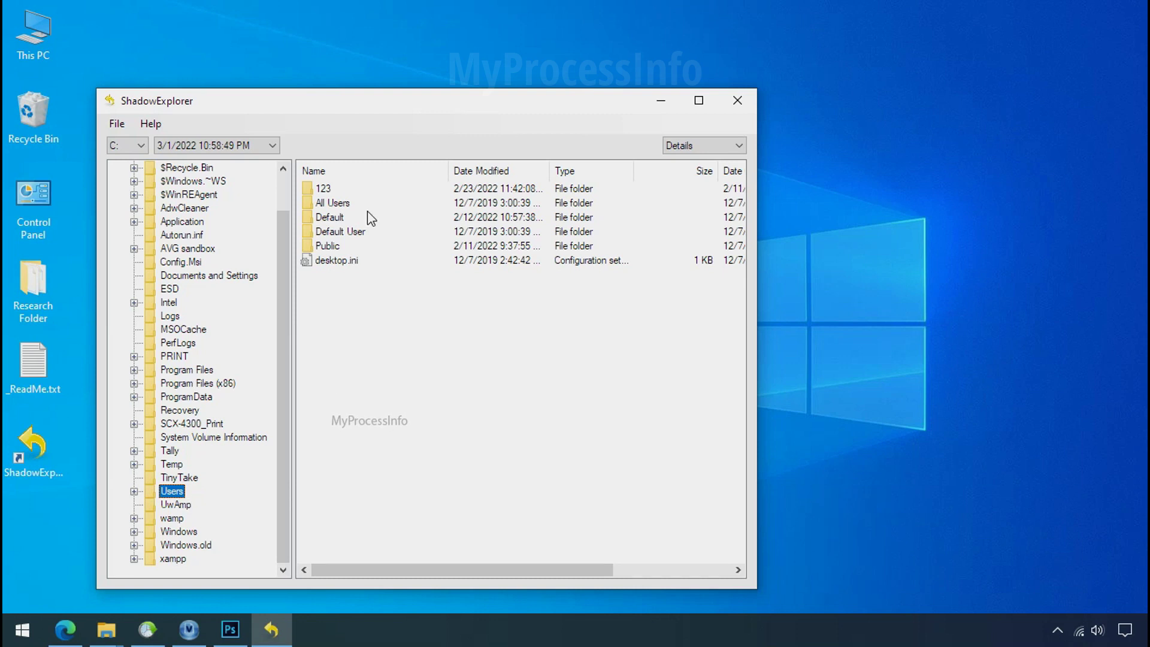
Open the user's Desktop in the snapshot and choose Export for the Research Folder.
double_click(327, 188)
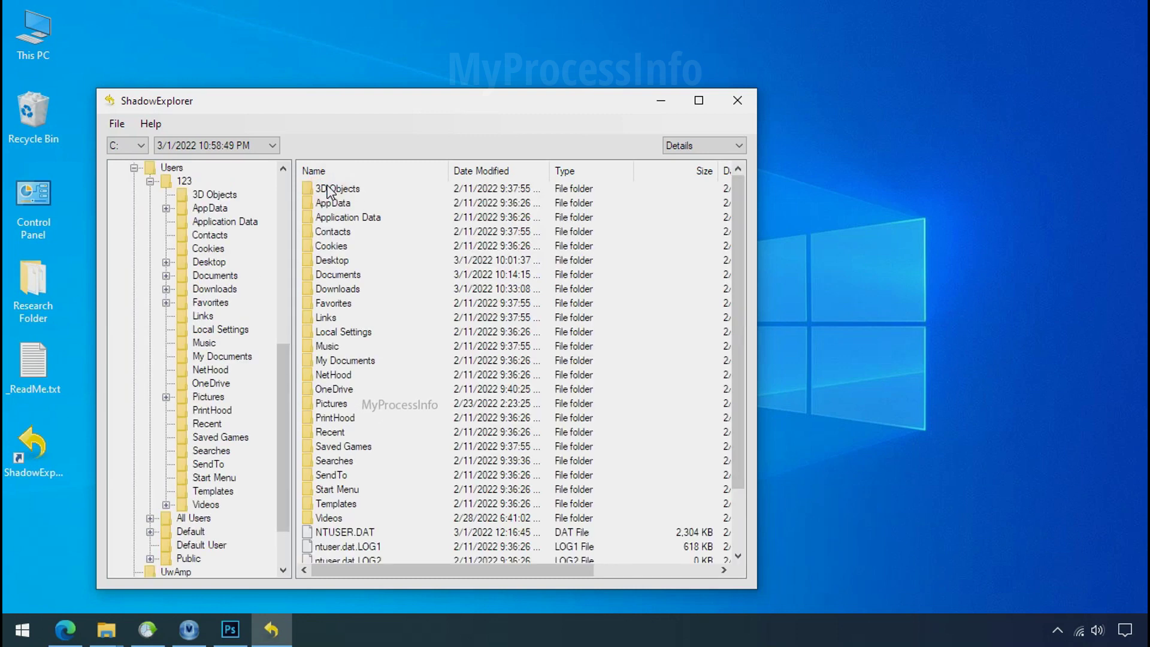
double_click(335, 260)
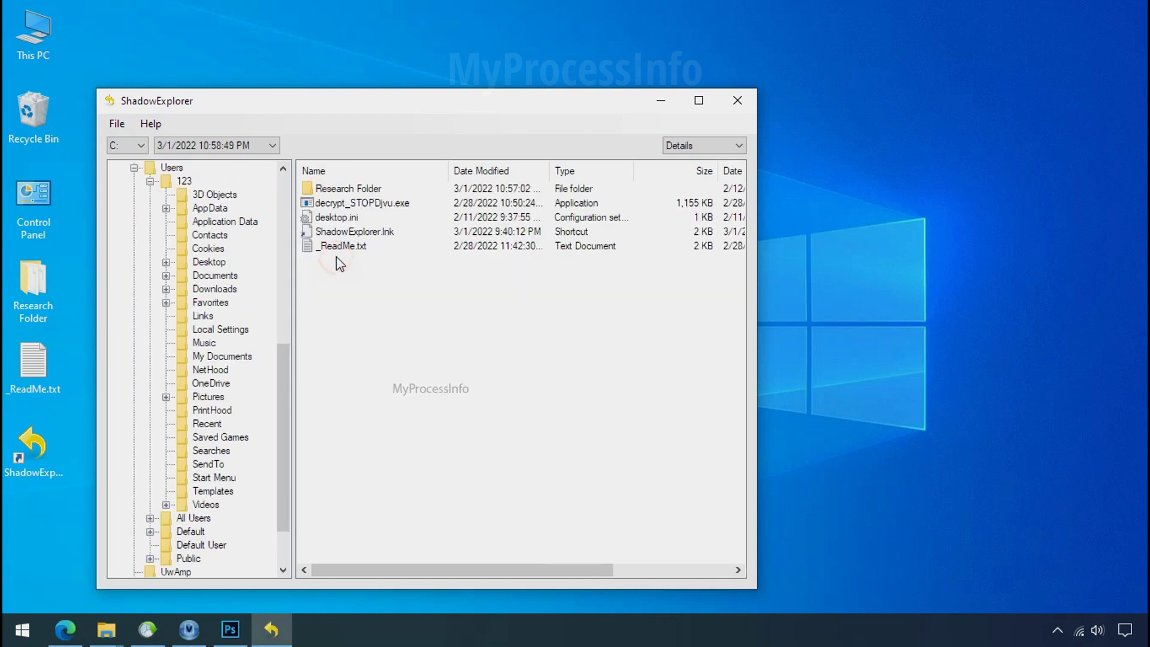
right_click(361, 190)
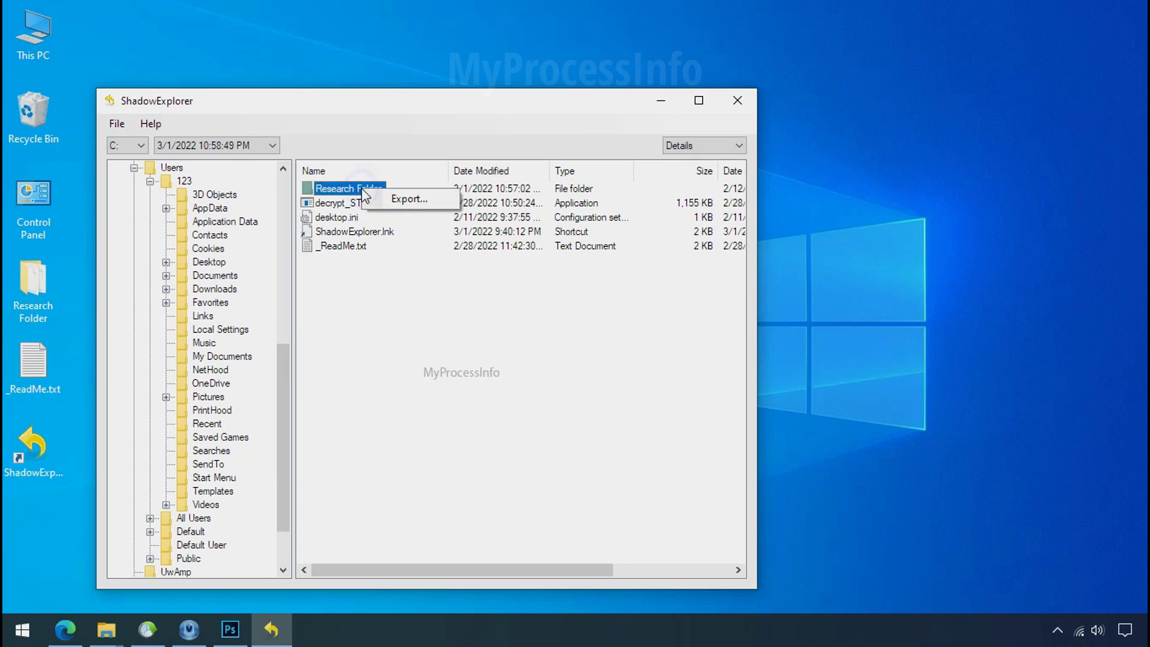
left_click(377, 200)
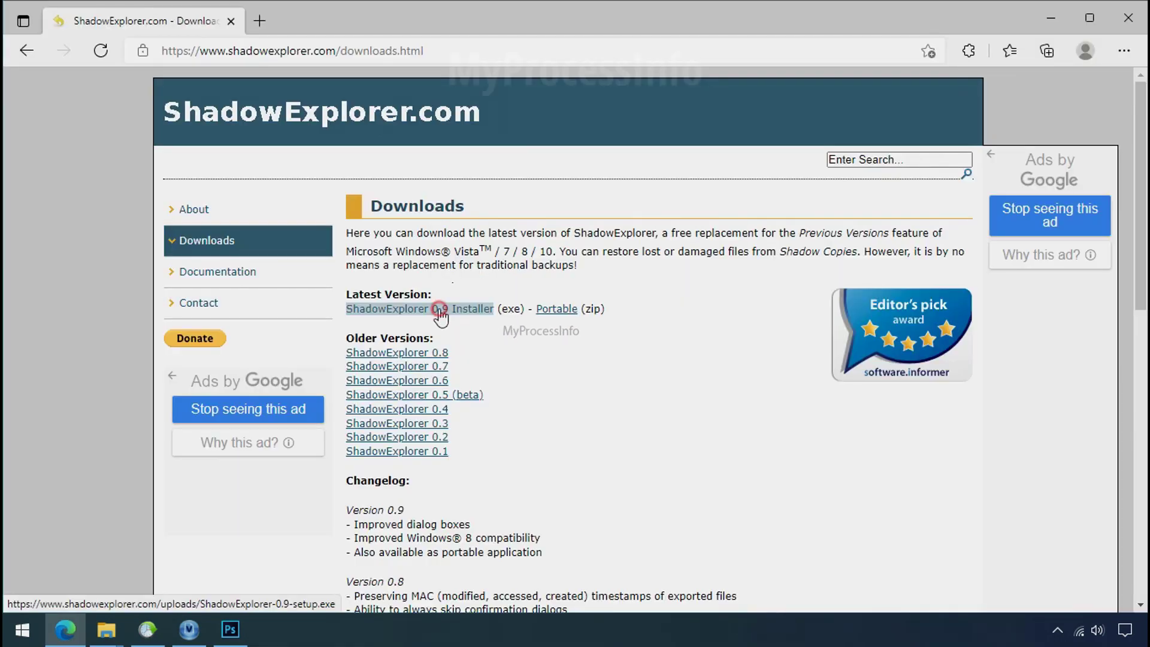
Download the ShadowExplorer 0.9 installer and close the browser.
left_click(441, 309)
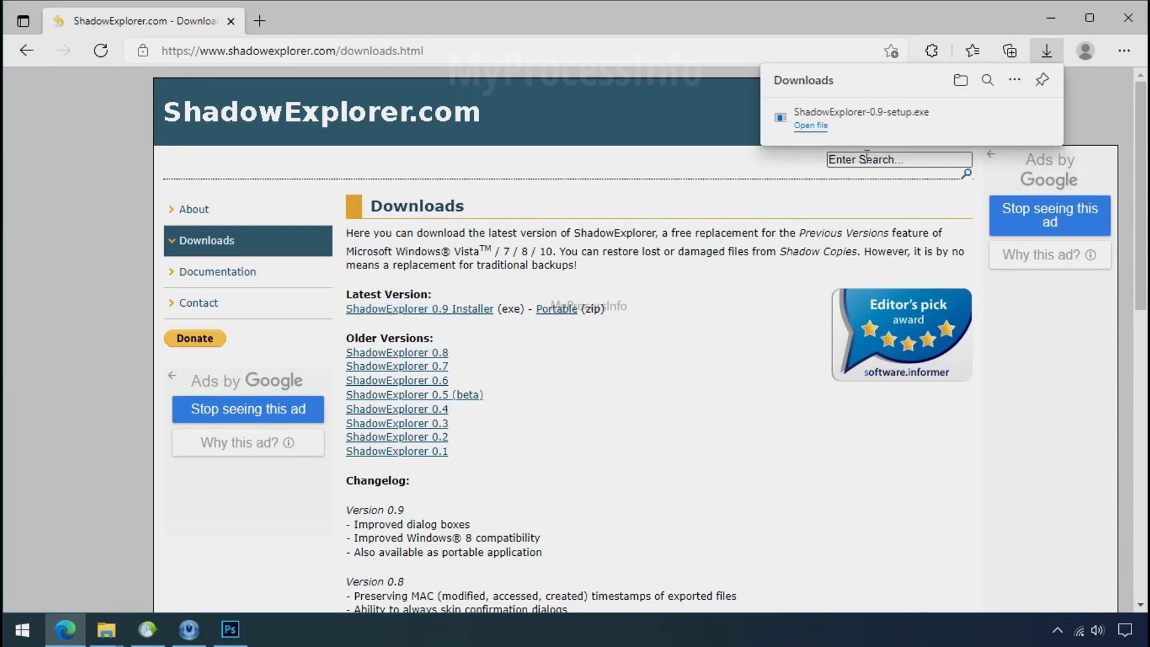
left_click(1118, 19)
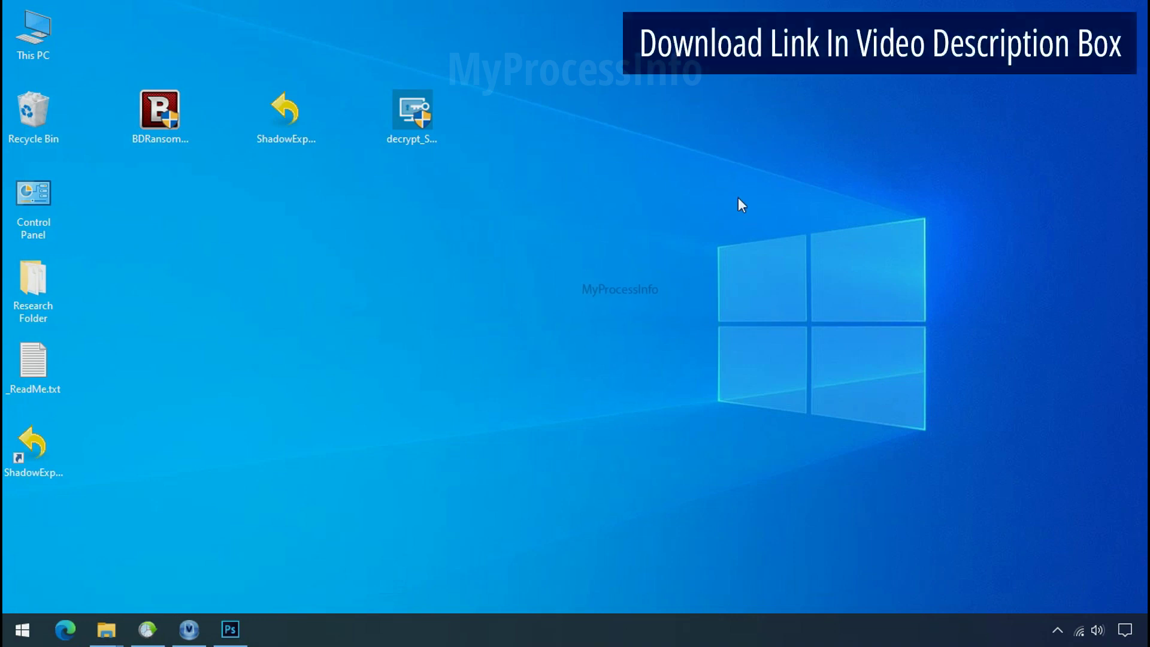
left_click(57, 460)
Launch ShadowExplorer and select drive C: with the 3/1/2022 10:58:49 PM snapshot.
double_click(56, 460)
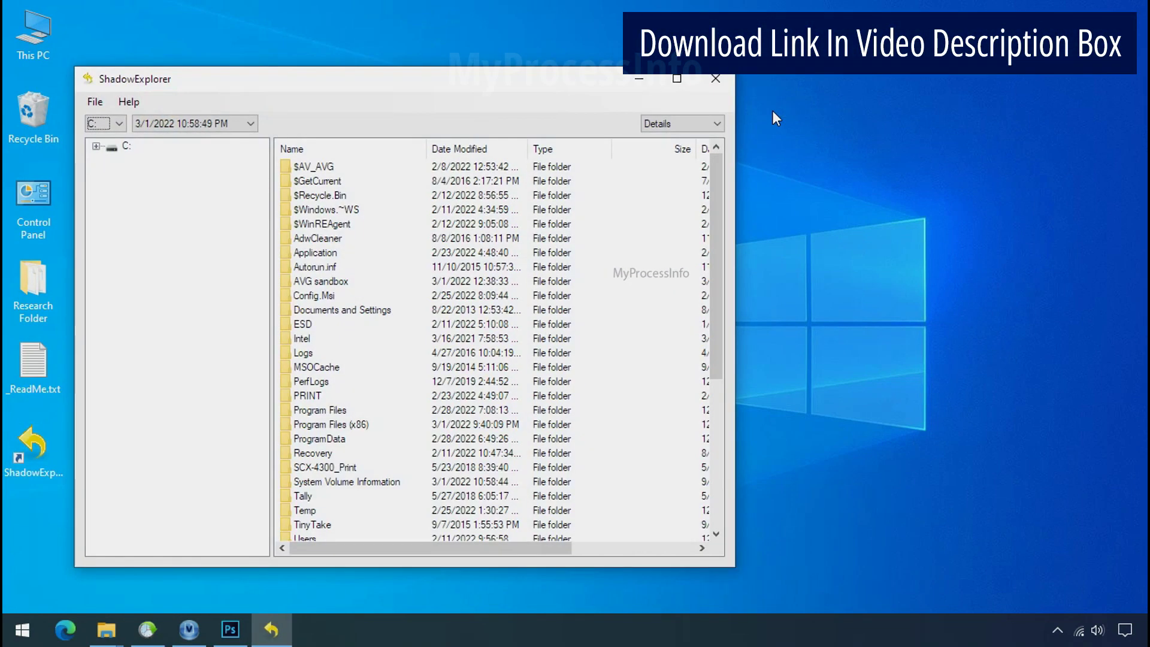
left_click(118, 123)
left_click(113, 139)
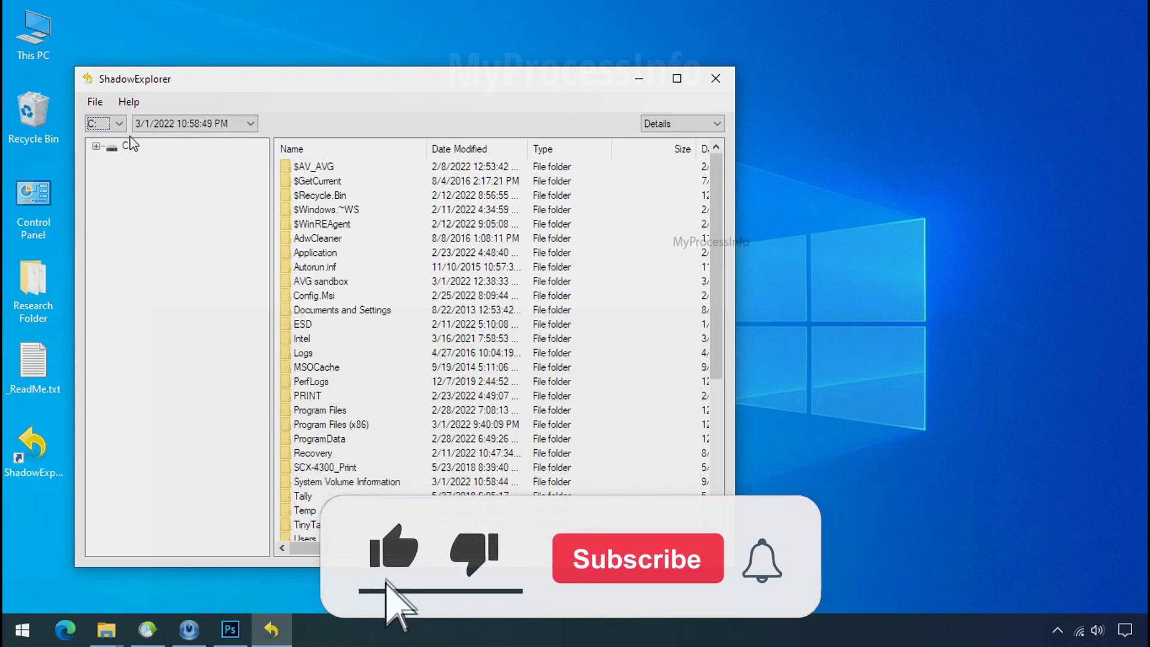
left_click(221, 124)
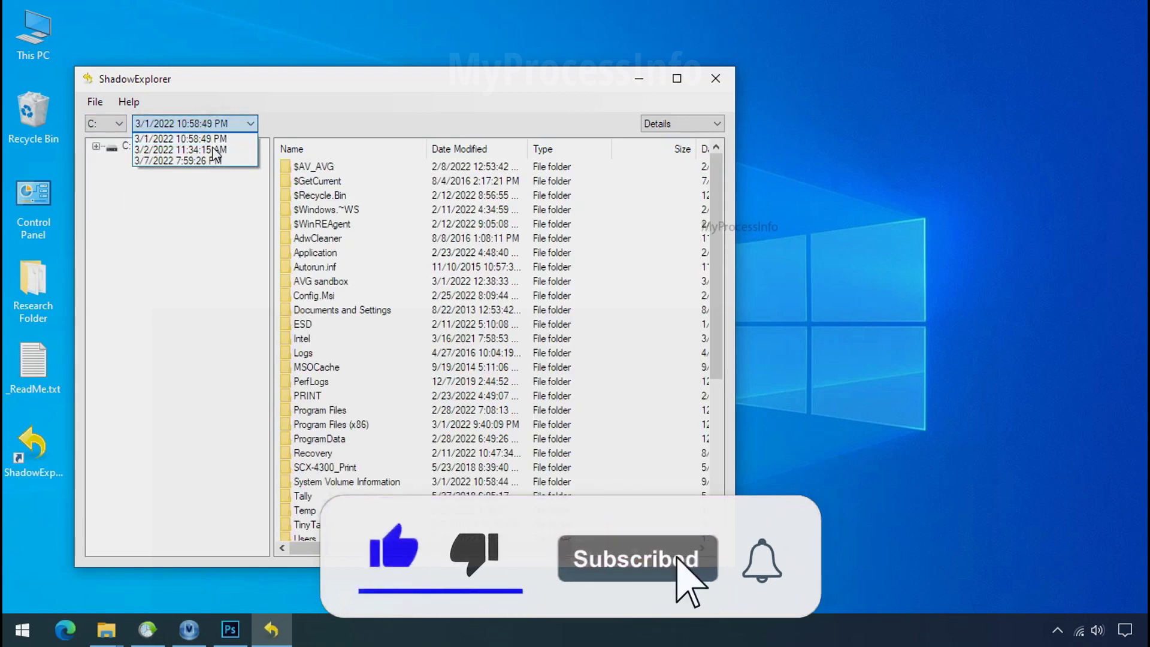
left_click(209, 138)
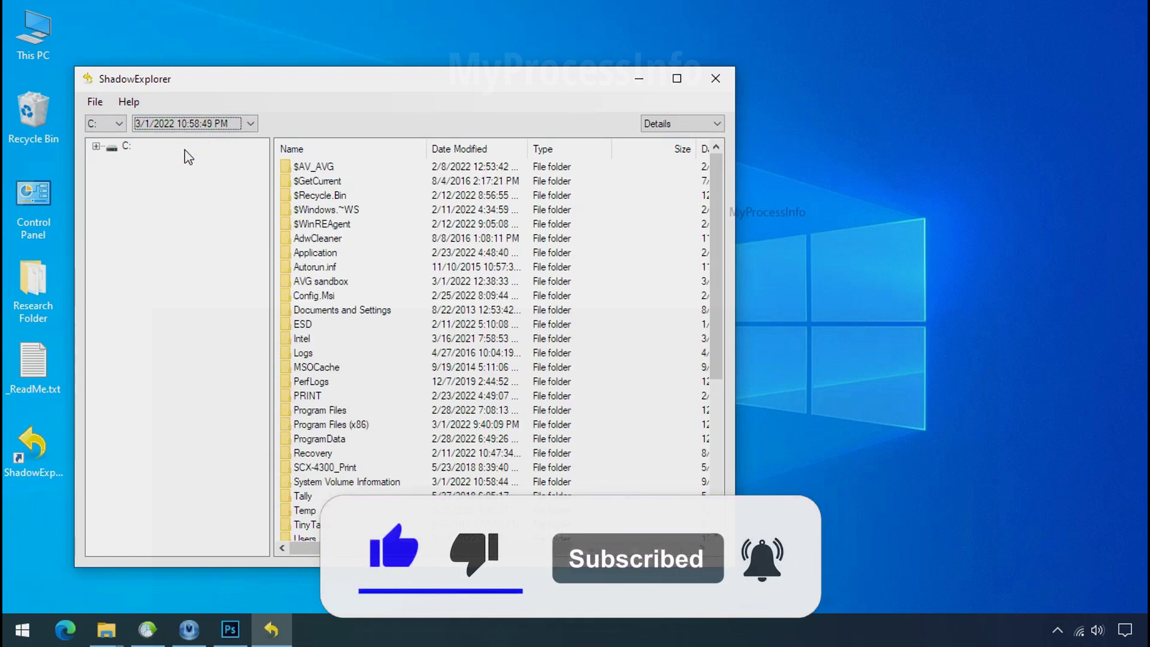
Browse to Users > user > Desktop and export the Research Folder.
left_click(151, 510)
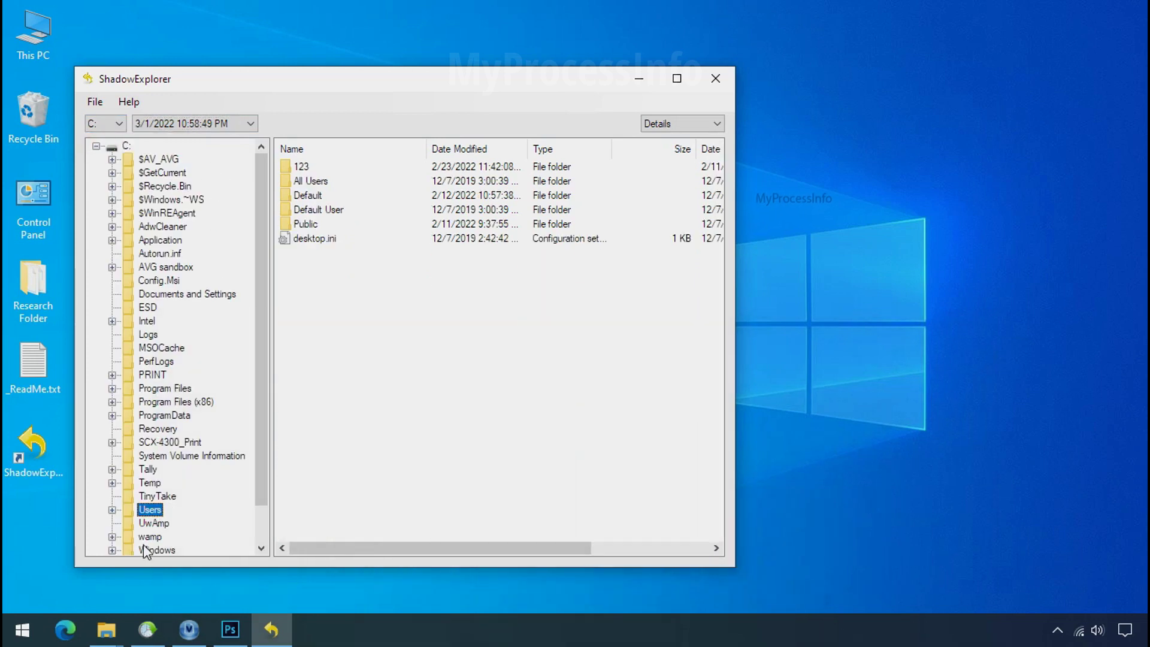
left_click(301, 167)
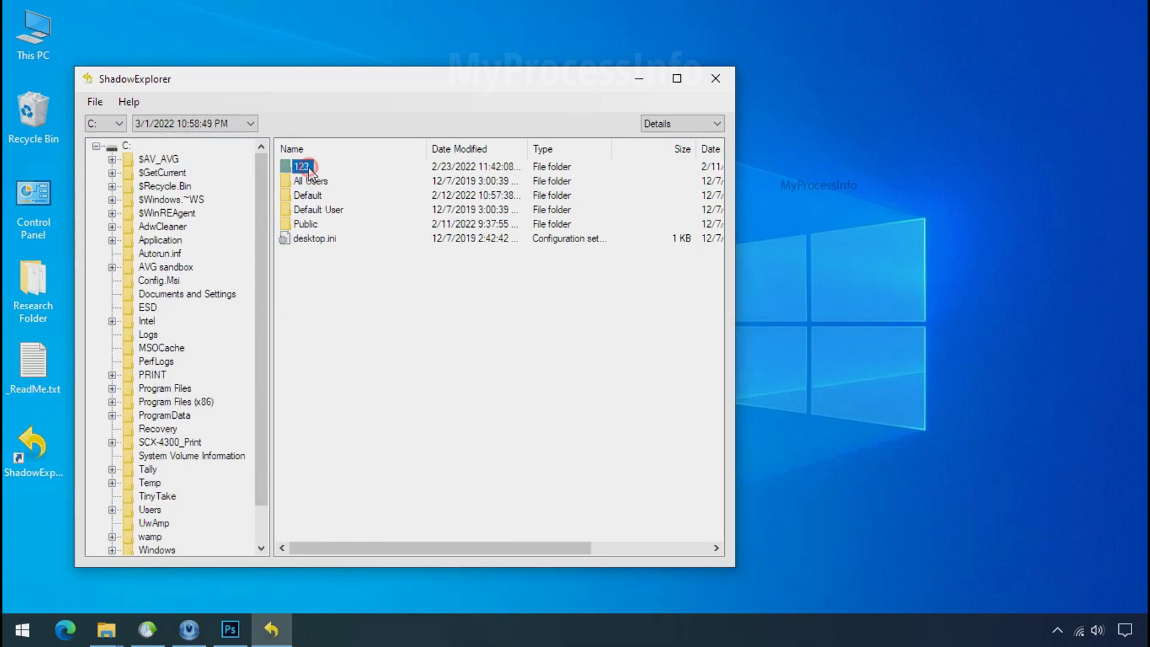
double_click(308, 168)
left_click(312, 239)
double_click(312, 239)
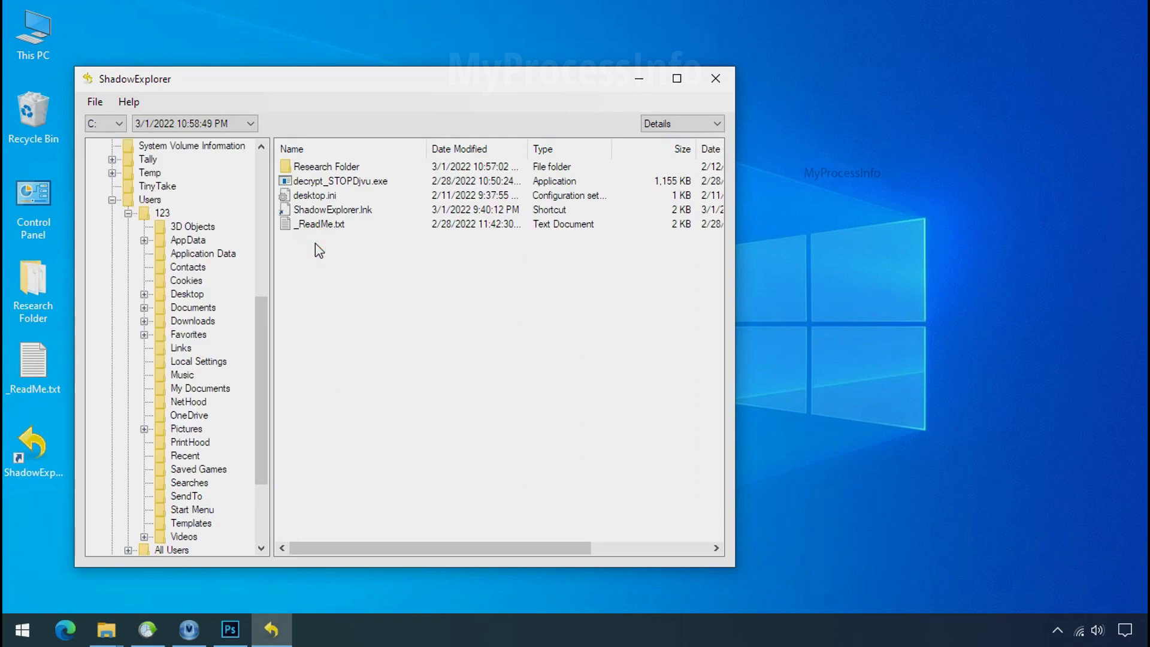
left_click(321, 167)
right_click(320, 167)
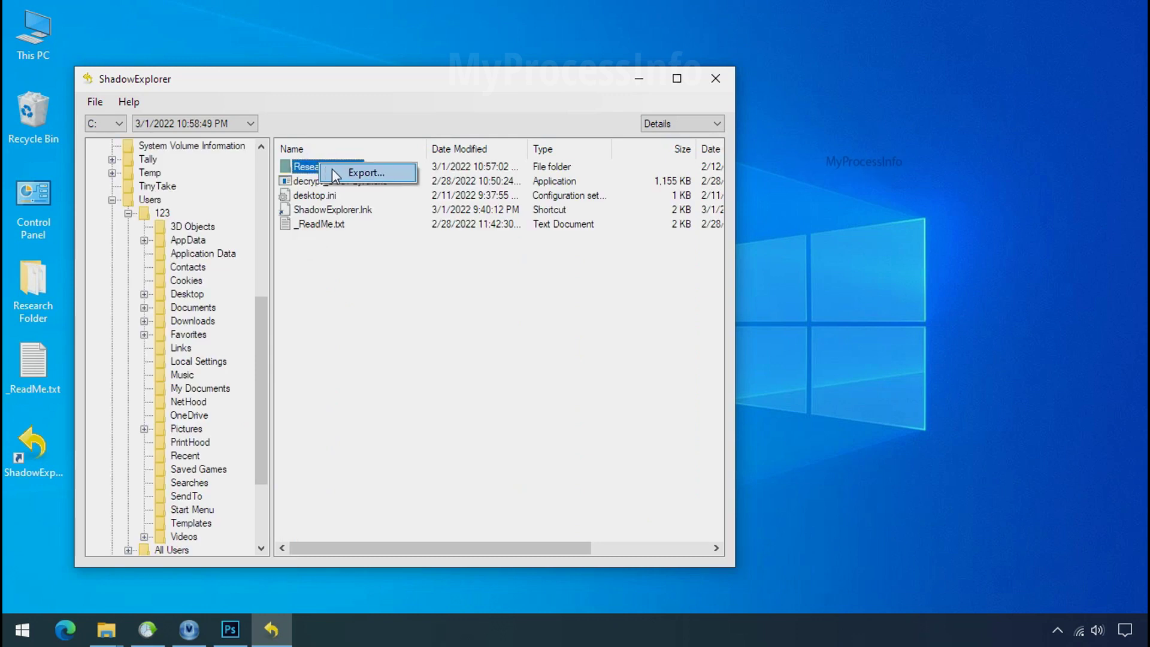
left_click(359, 173)
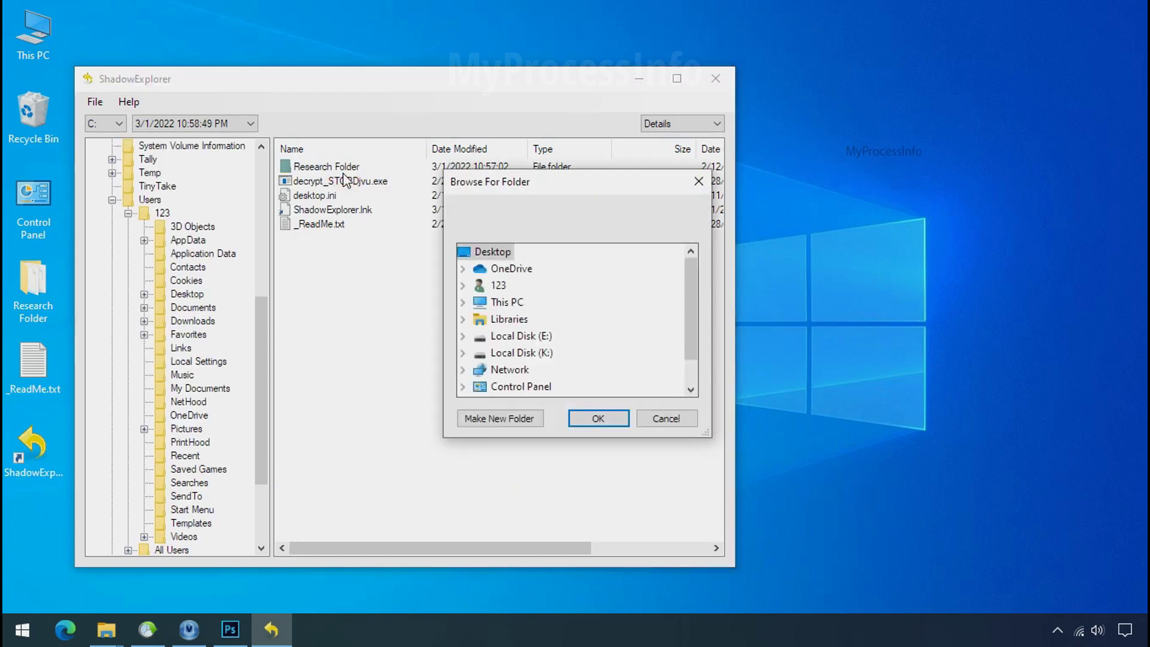
Choose G:\Recover as the export destination, confirm, and minimize ShadowExplorer.
left_click(503, 300)
scroll(545, 324, "down", 2)
double_click(537, 336)
left_click(540, 352)
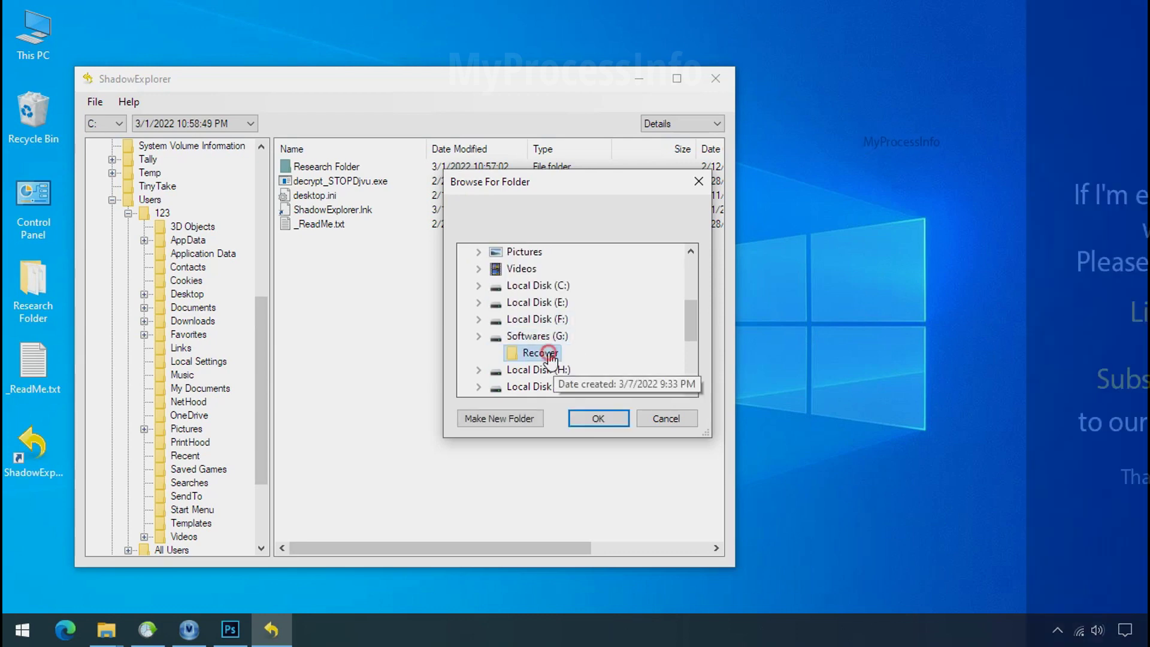
left_click(596, 418)
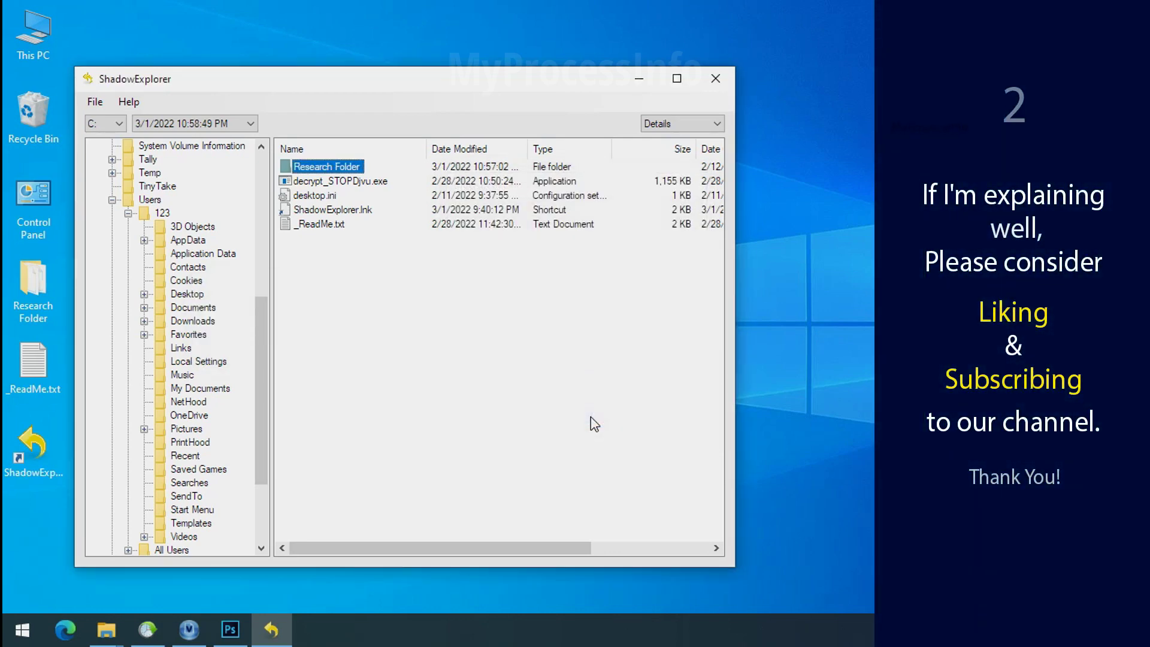
left_click(640, 83)
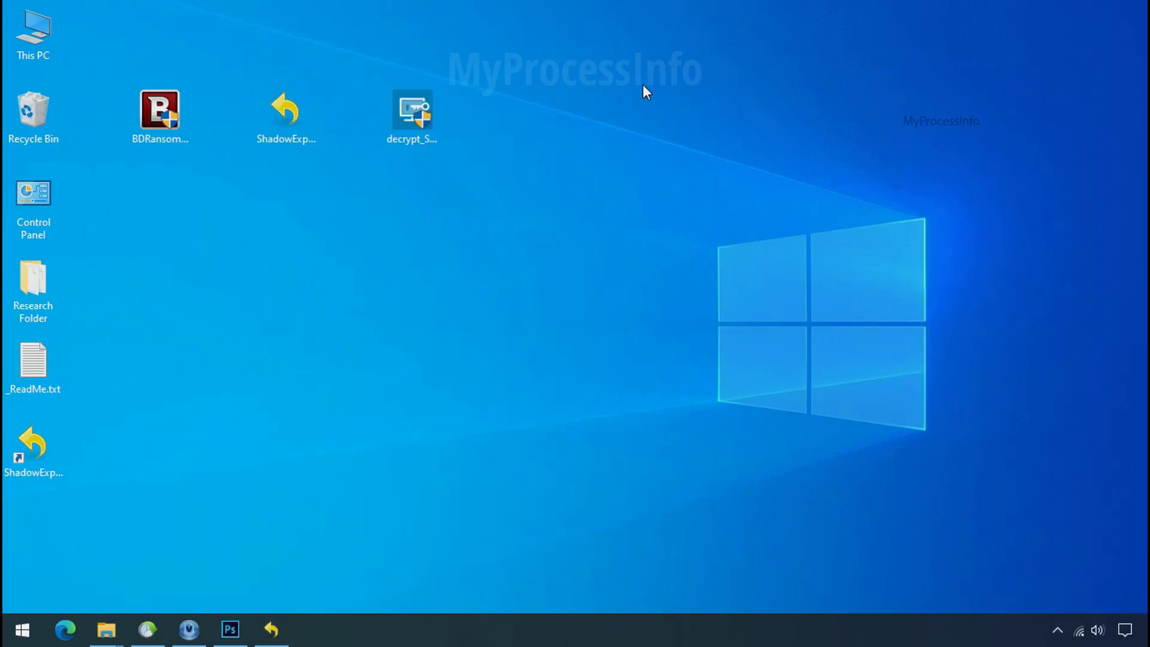
Open G:\Recover\Research Folder and inspect the restored PNG, PDF and XLSX files as large icons.
left_click(106, 629)
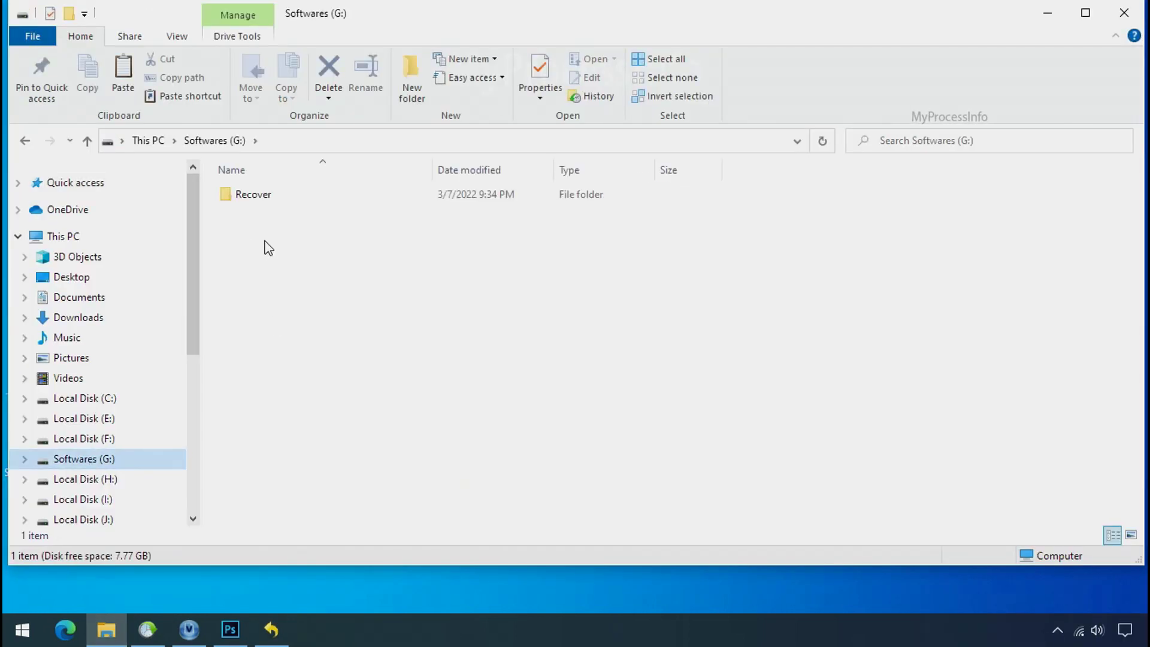
double_click(231, 195)
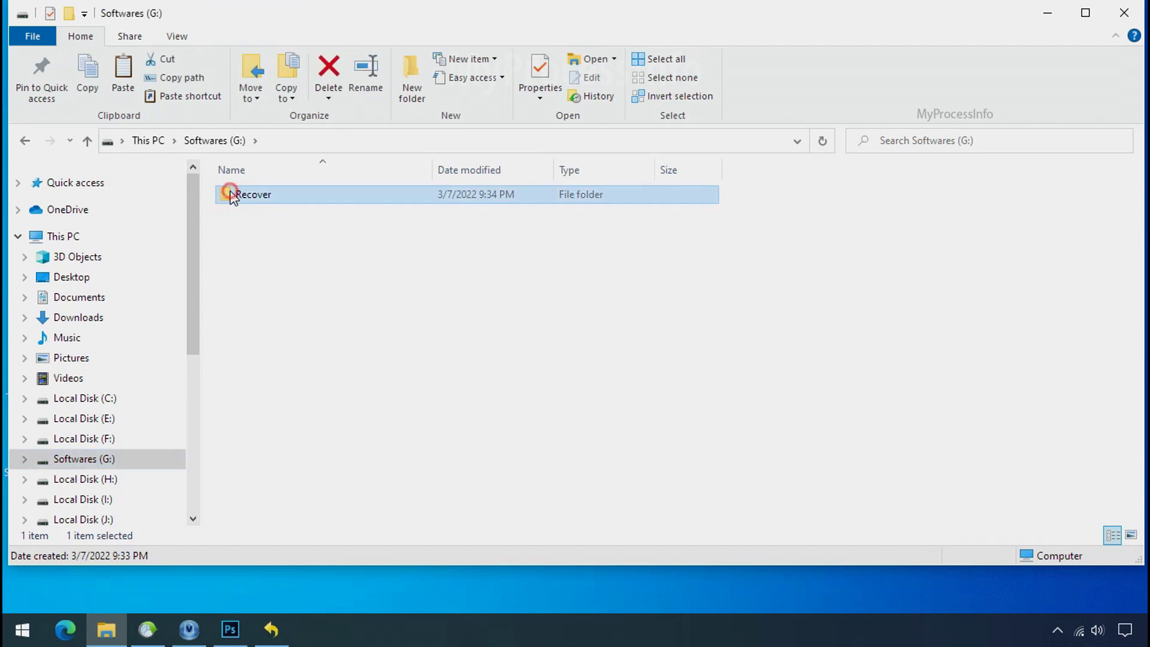
double_click(238, 195)
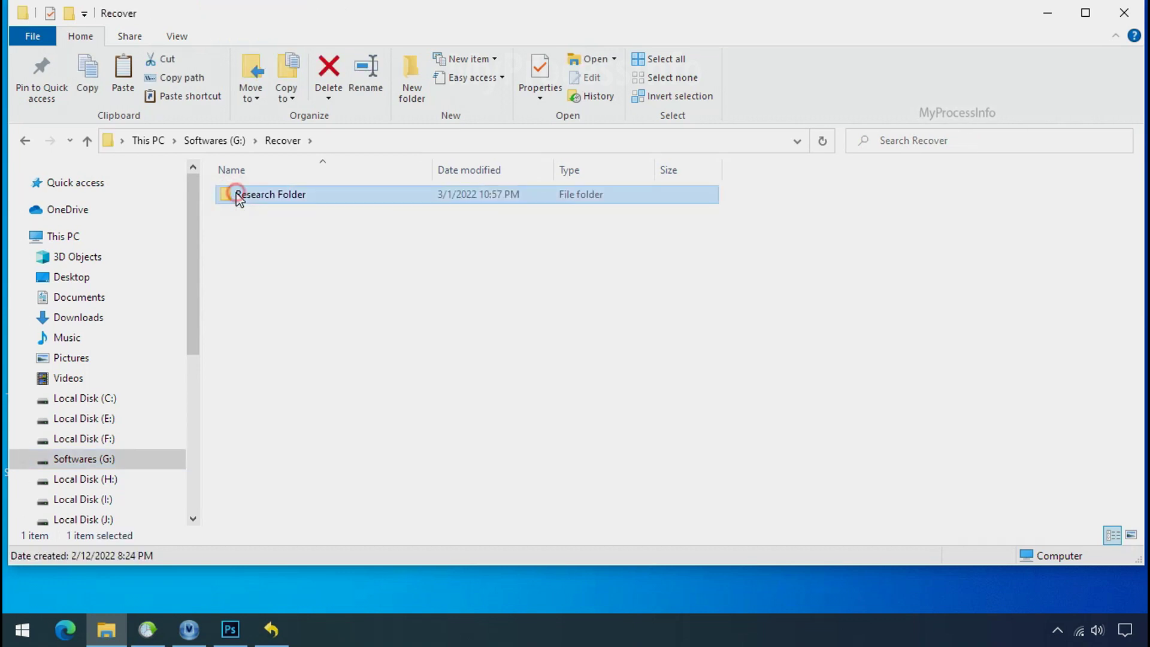
left_click(256, 197)
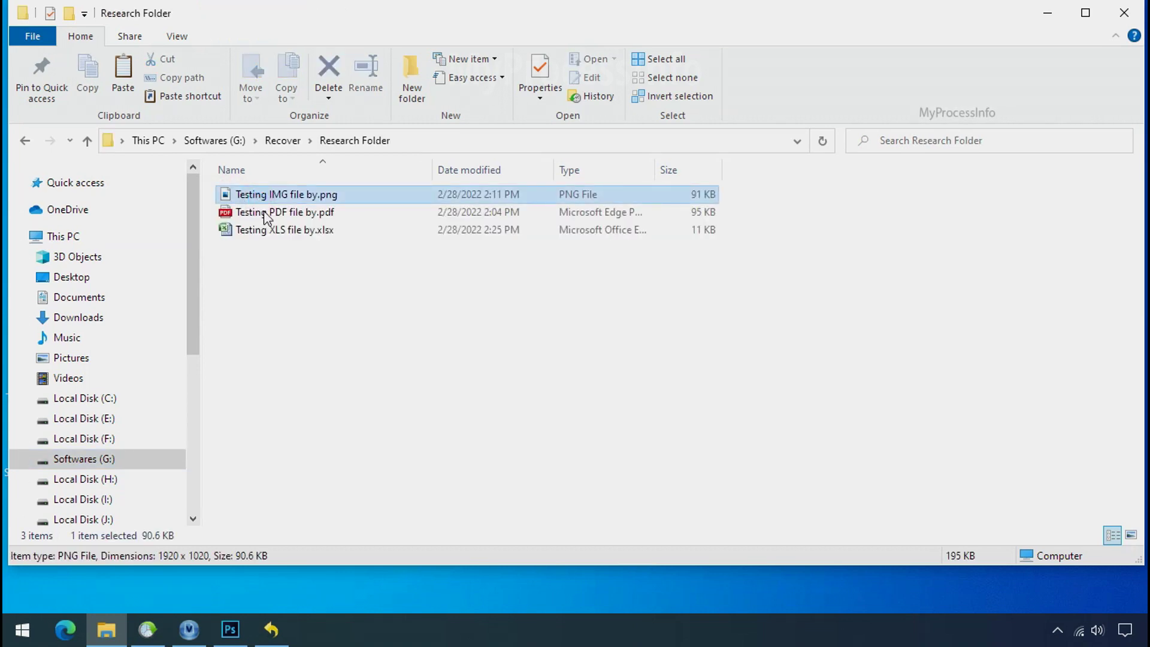
left_click(264, 212)
left_click(277, 231)
left_click(297, 196)
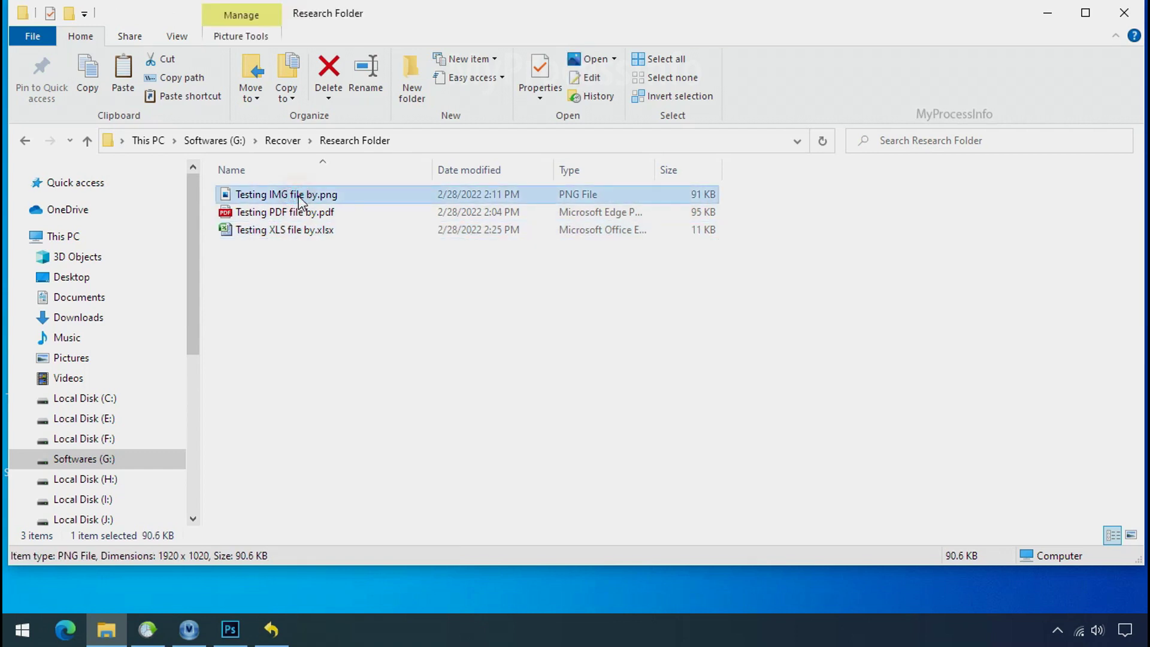
scroll(475, 331, "up", 4)
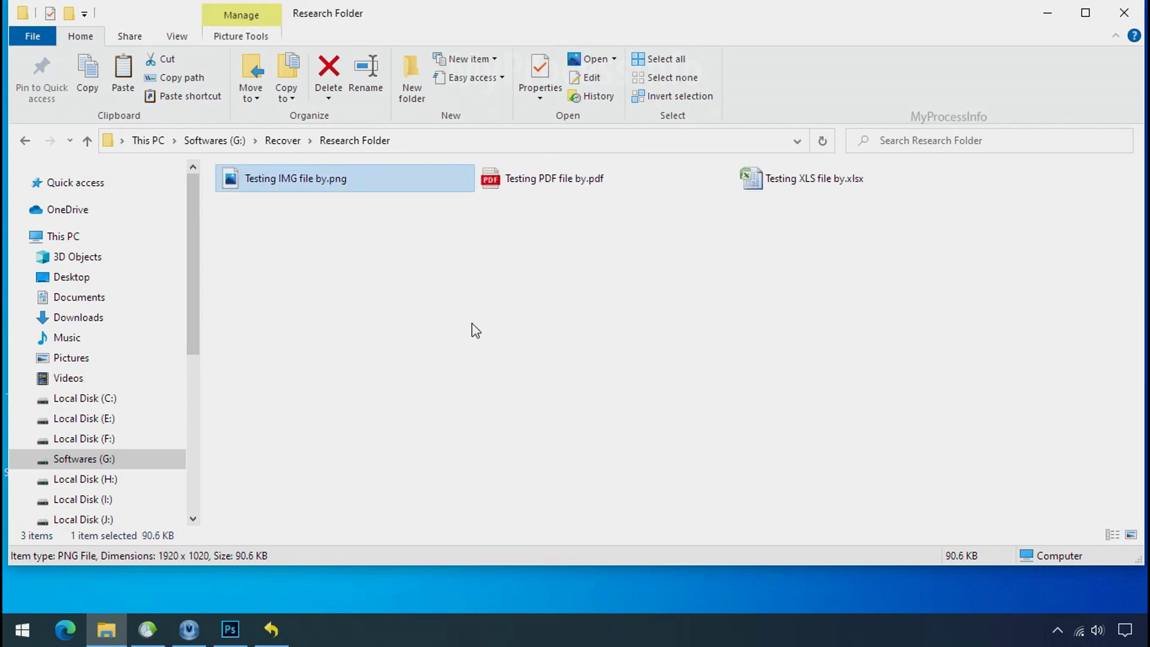
scroll(475, 331, "up", 3)
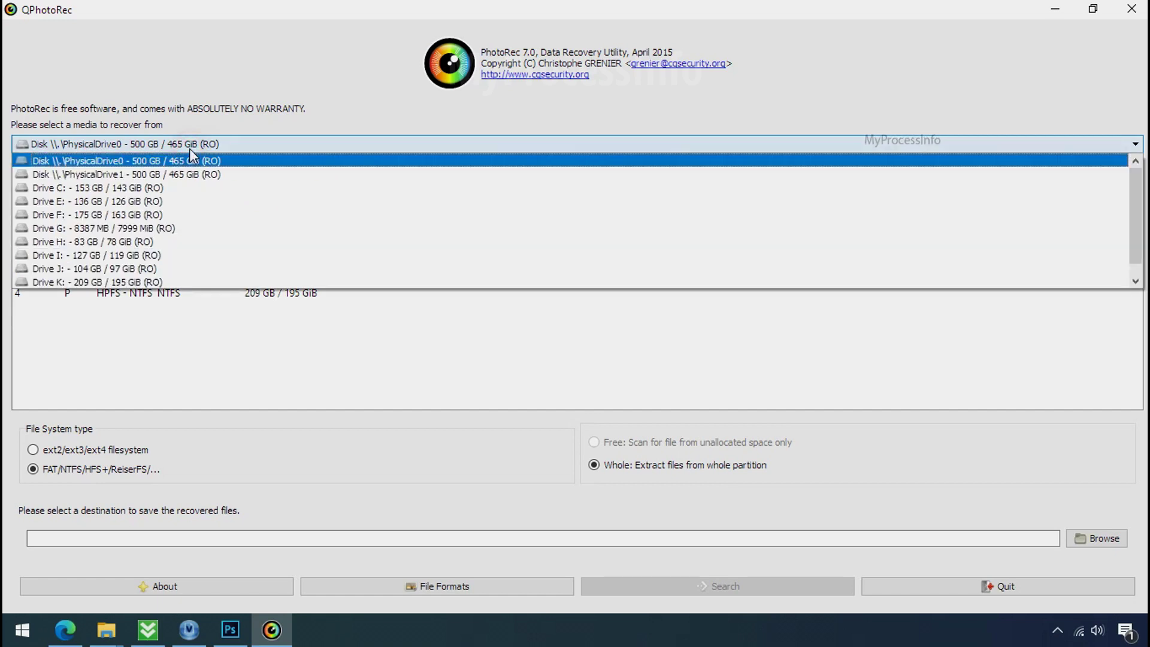
Close the QPhotoRec media list and download testdisk-7.0-win.zip from the cgsecurity TestDisk page.
scroll(200, 239, "down", 1)
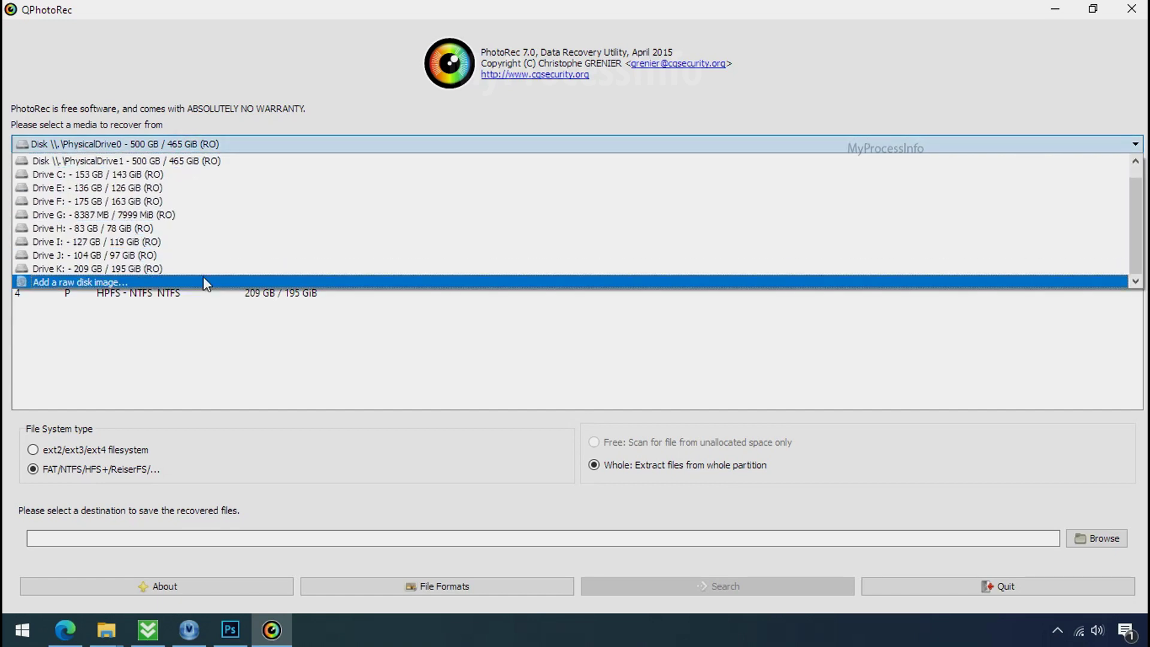
left_click(298, 87)
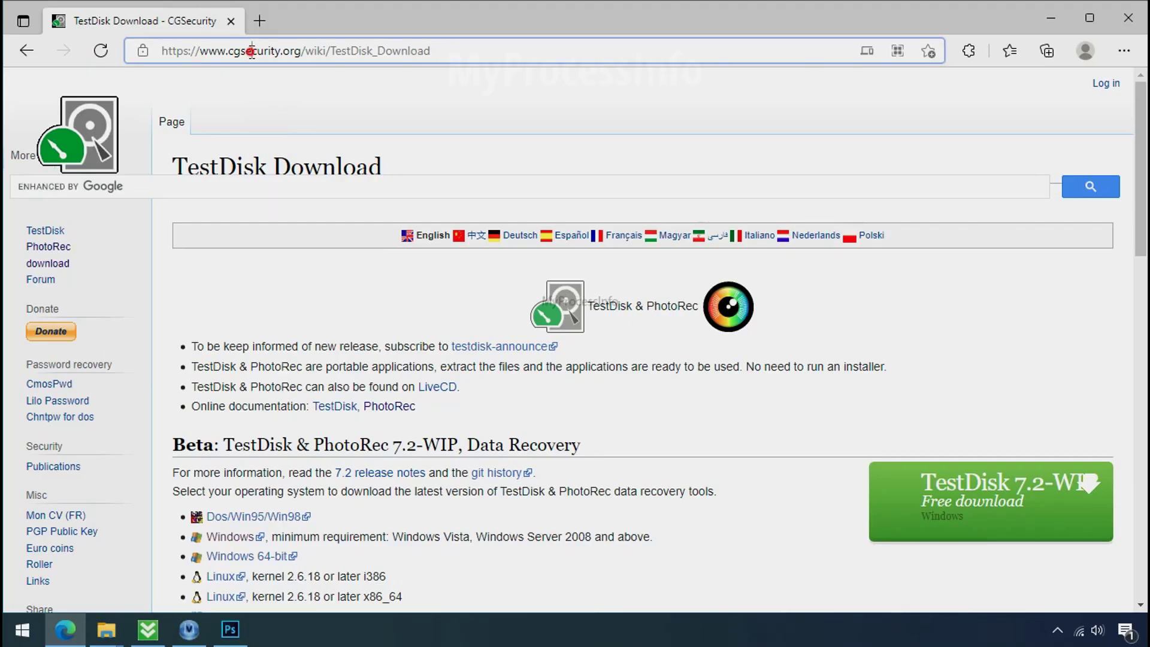
left_click(249, 50)
left_click(293, 114)
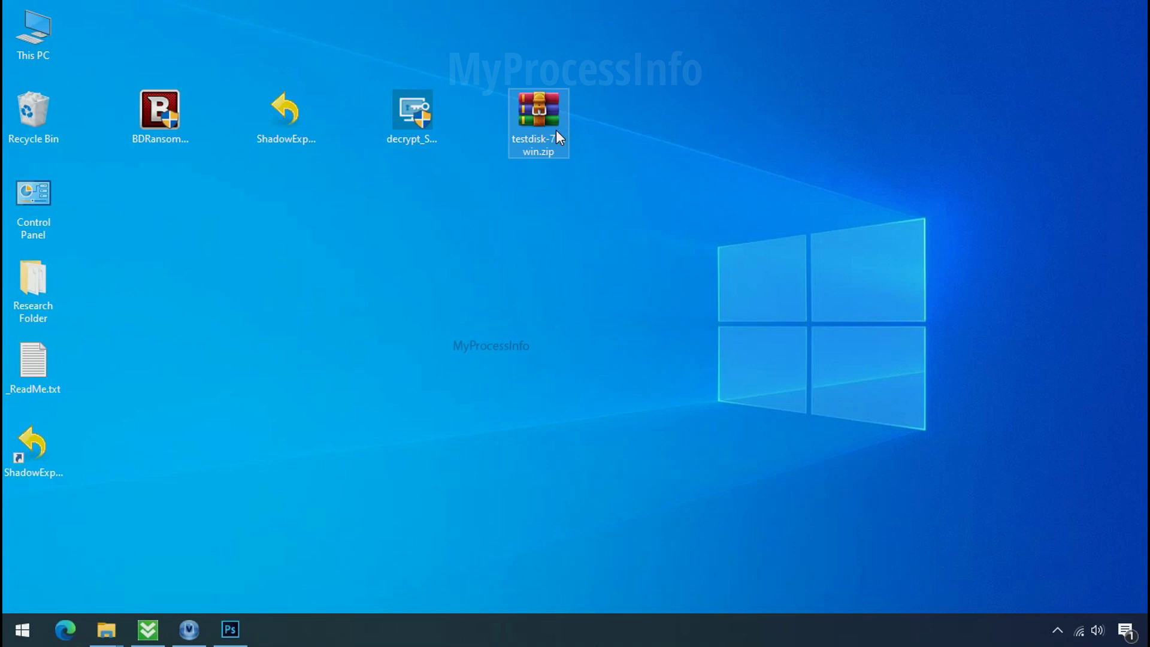
Extract testdisk-7.0-win.zip to a testdisk-7.0.win folder and open it.
right_click(557, 132)
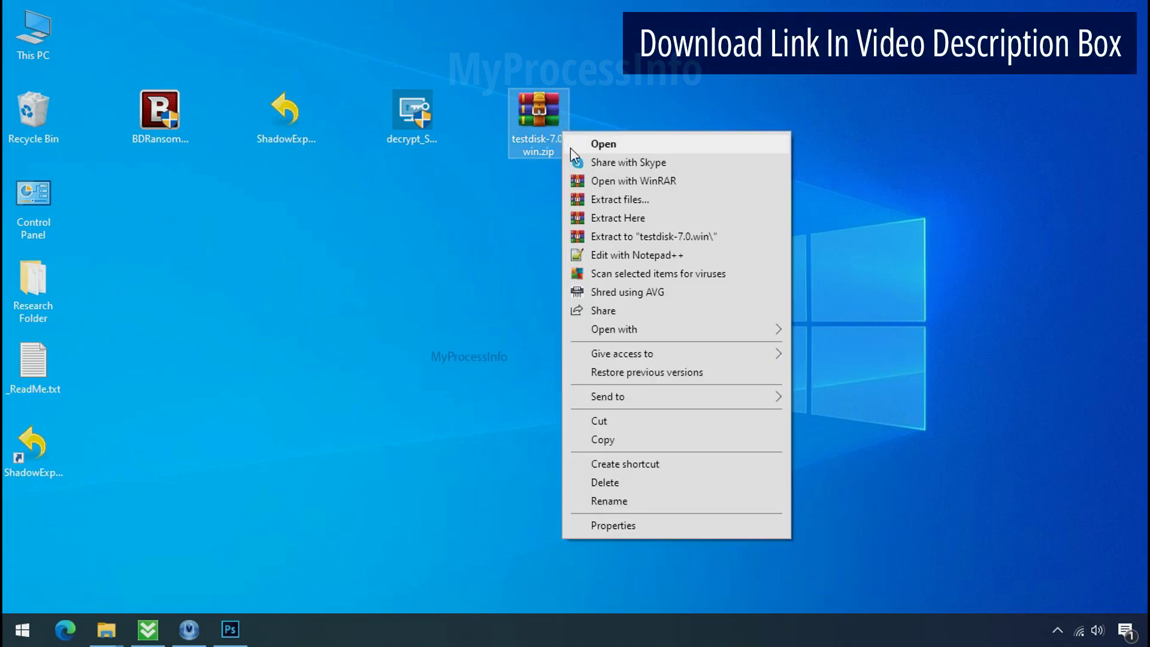
left_click(636, 237)
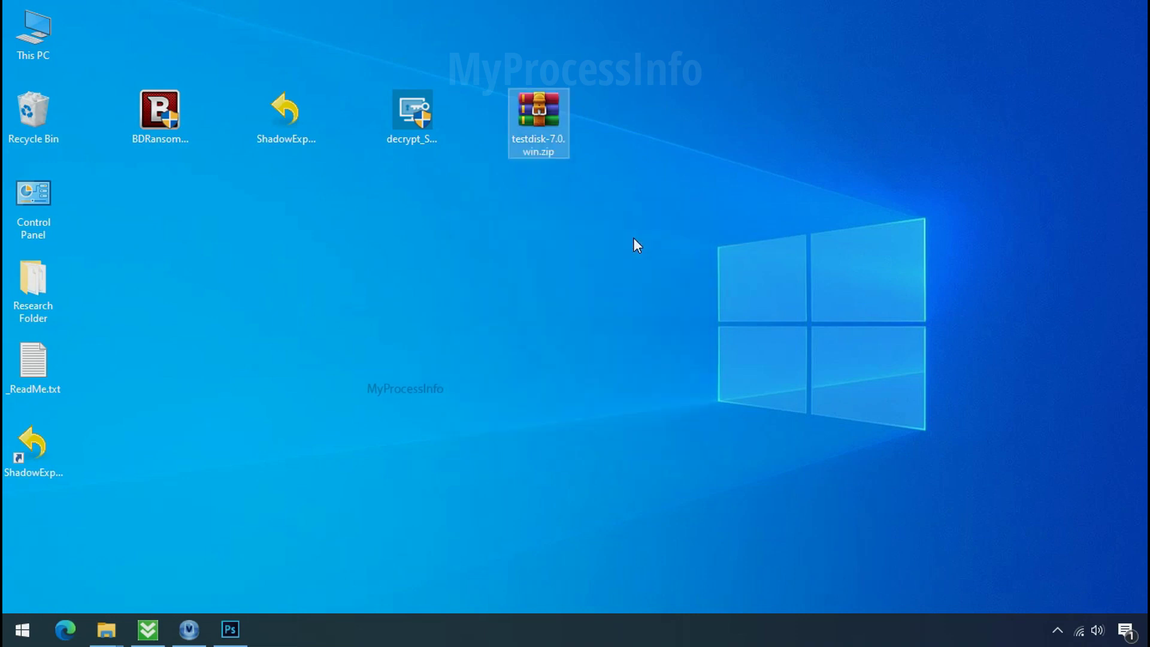
left_click(670, 152)
double_click(664, 120)
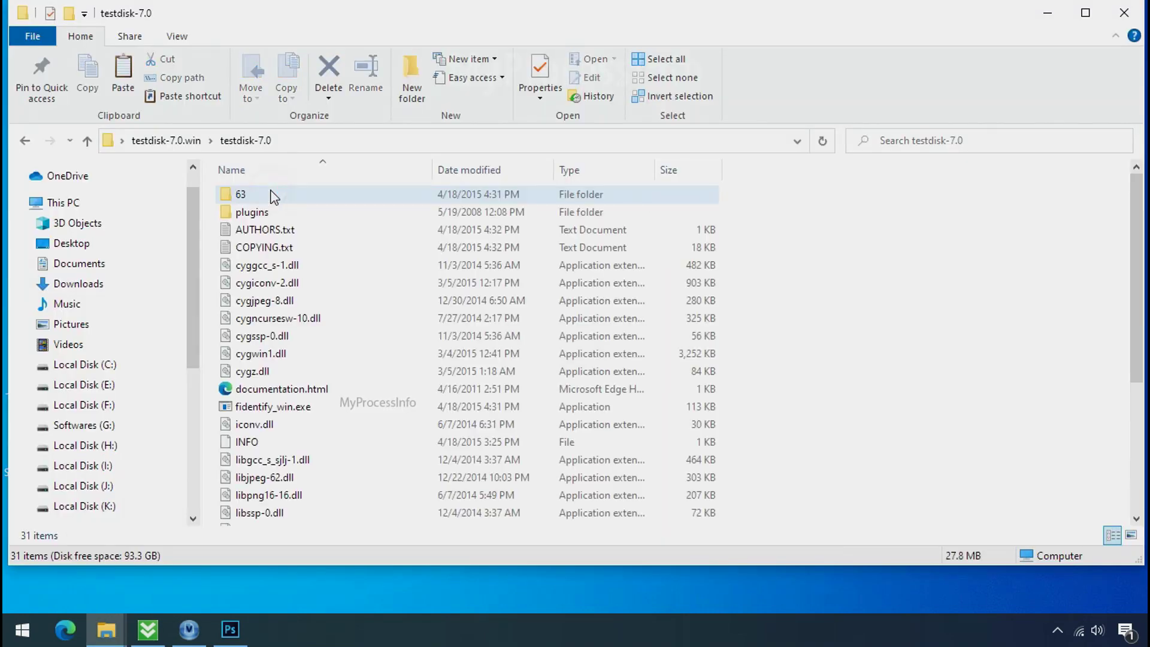
Launch qphotorec_win.exe from the extracted testdisk-7.0 folder.
scroll(323, 401, "down", 5)
left_click(321, 396)
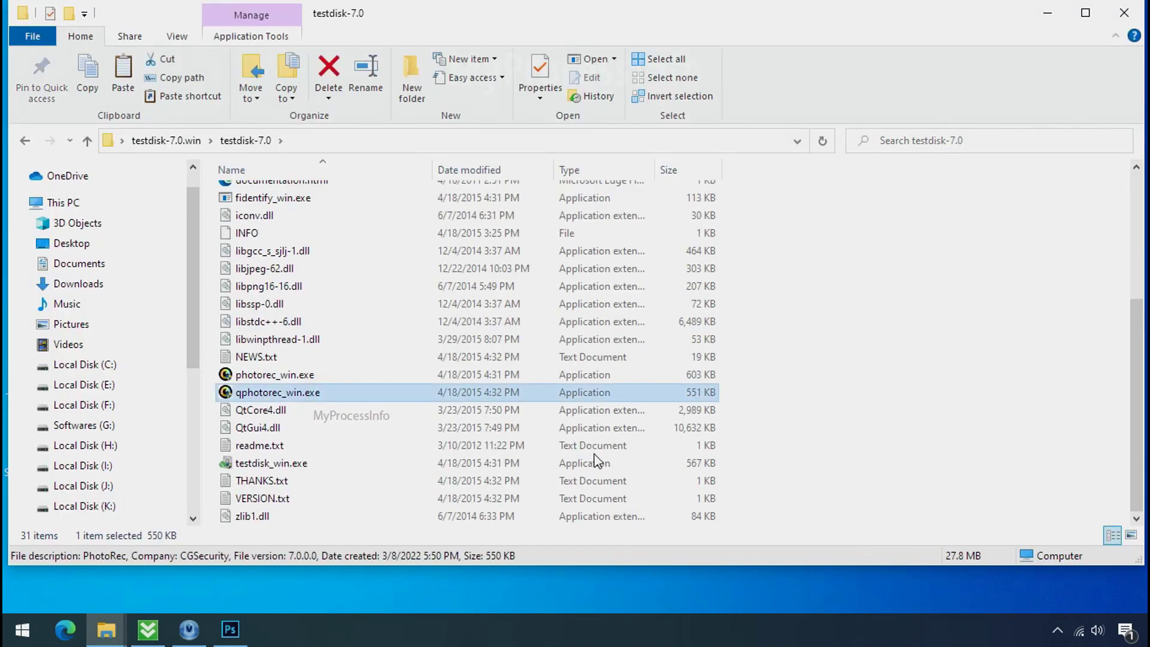
double_click(274, 391)
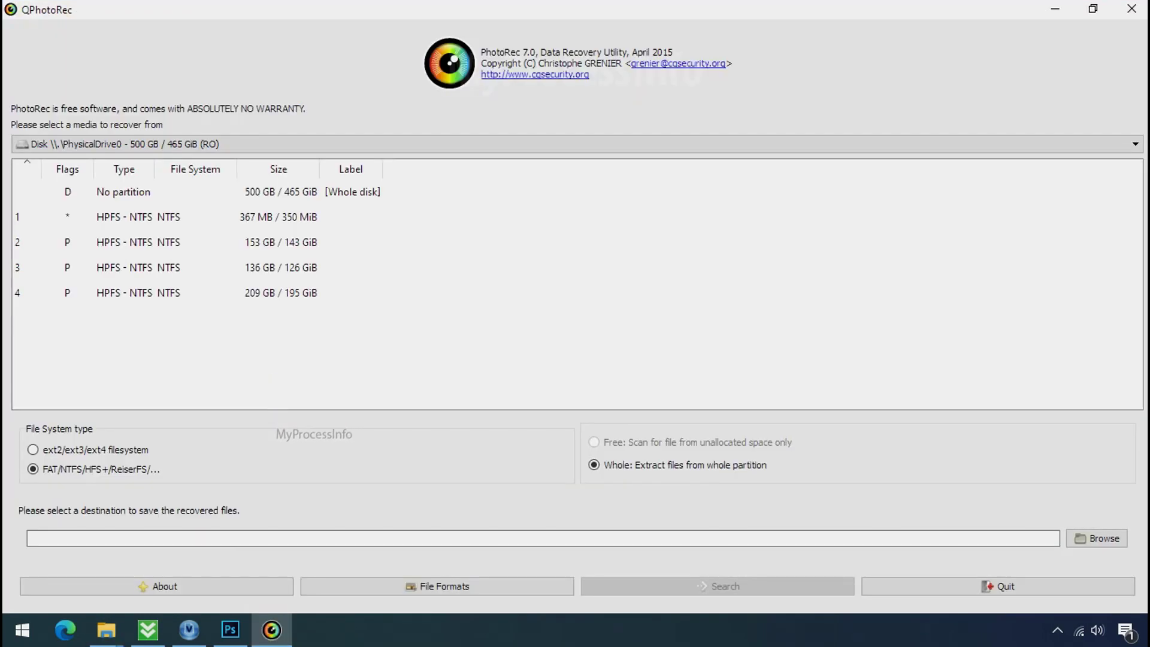
Select Drive C as the source, reset the file formats, and keep only jpg, pdf and png.
left_click(230, 145)
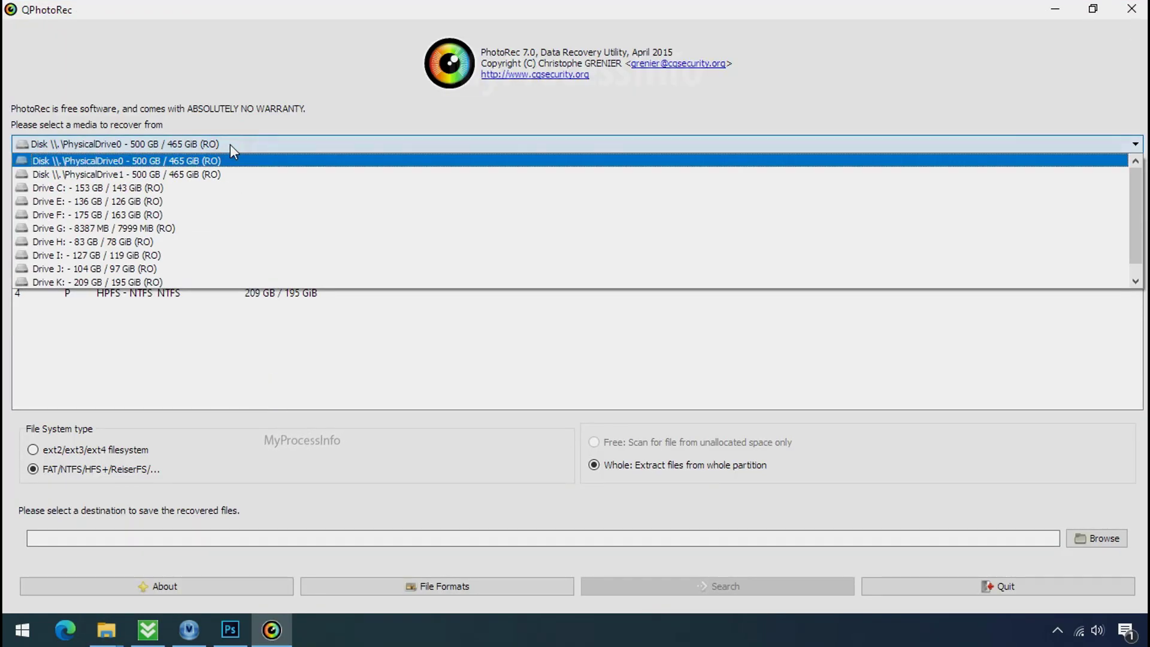
left_click(242, 188)
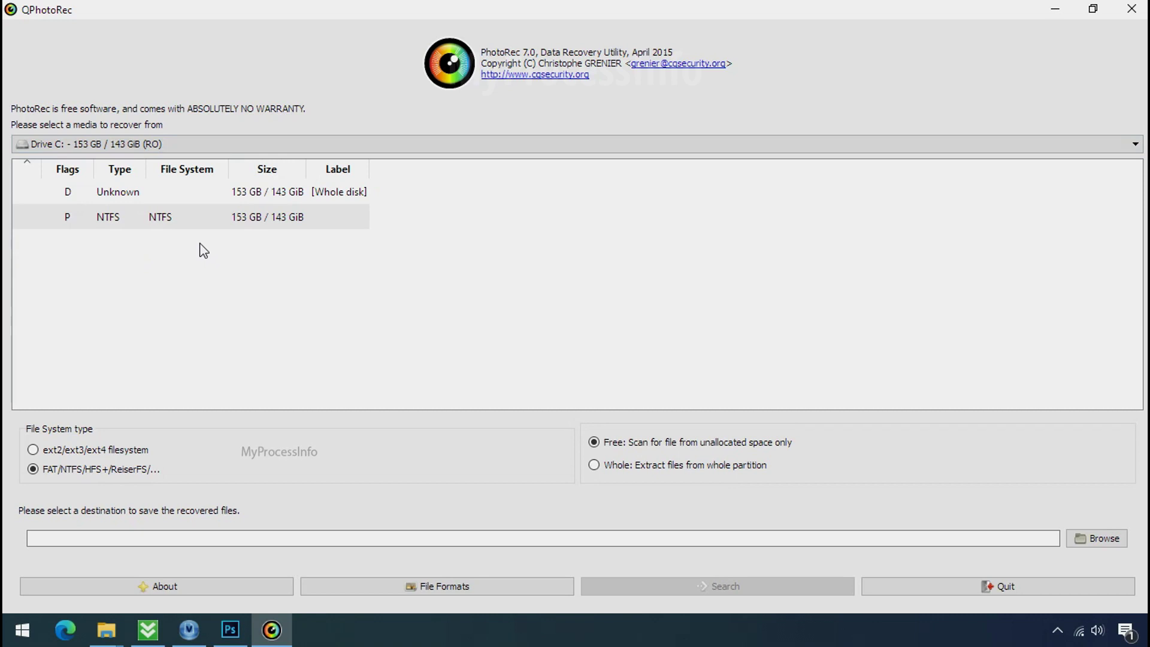
left_click(423, 586)
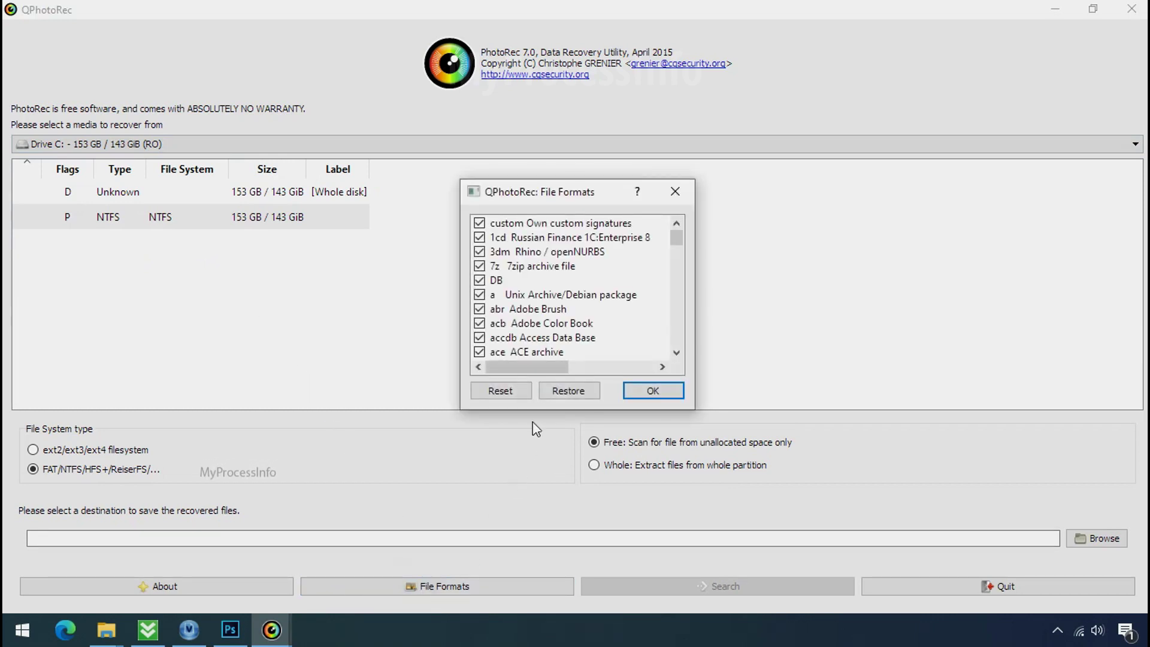
left_click(513, 391)
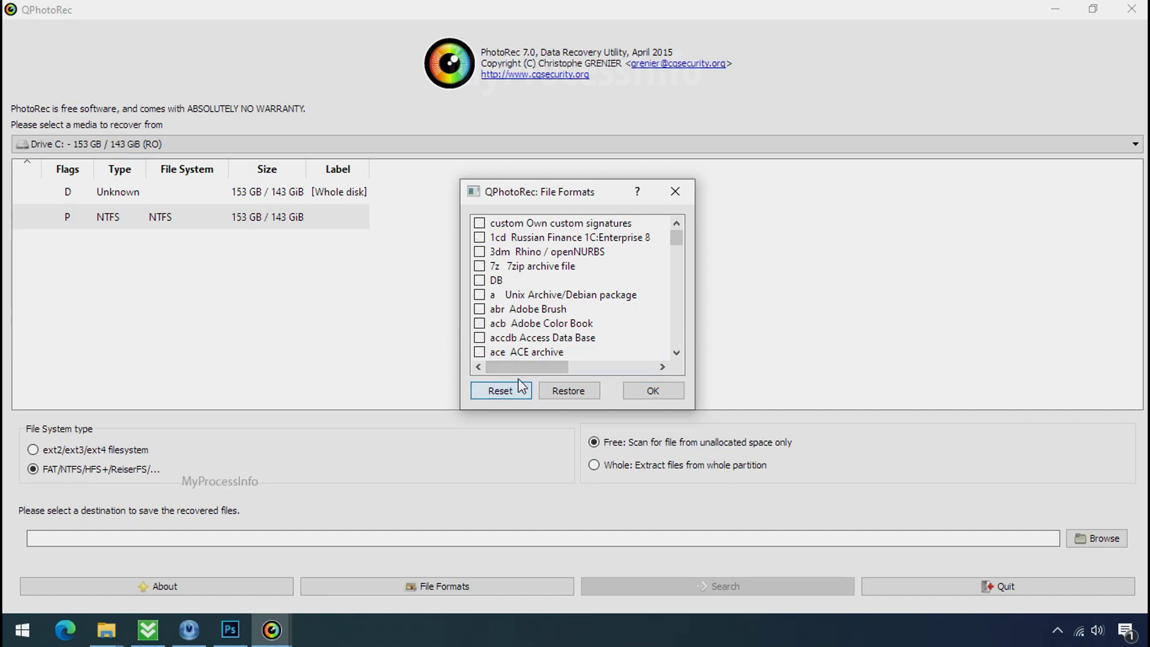
left_click(516, 322)
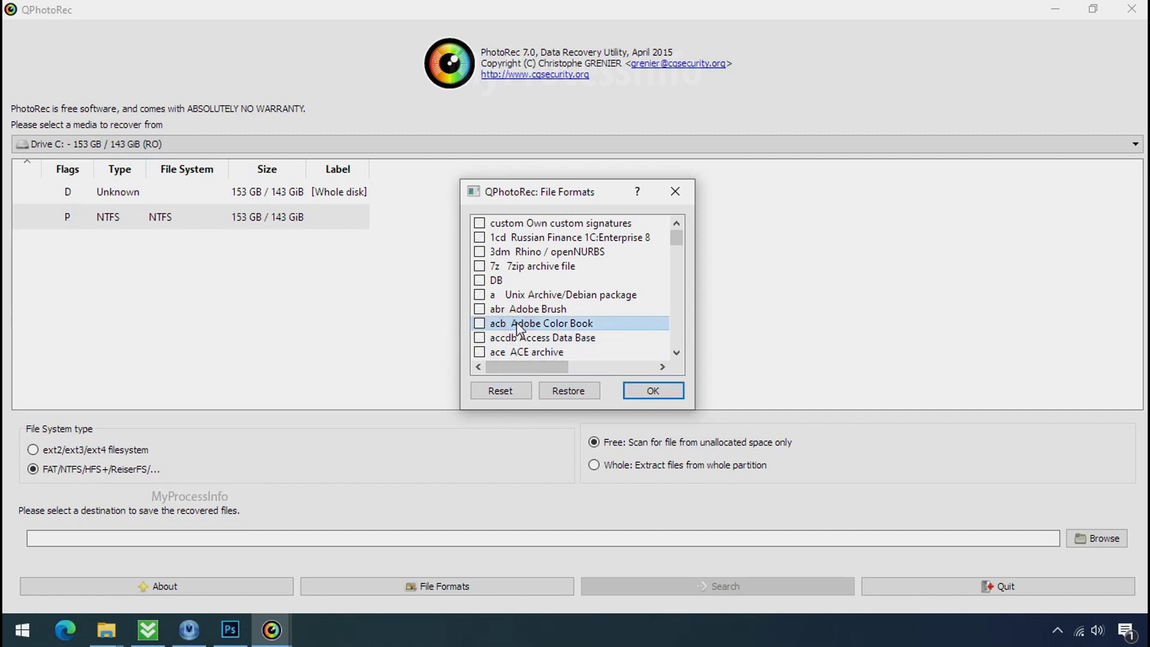
key("j")
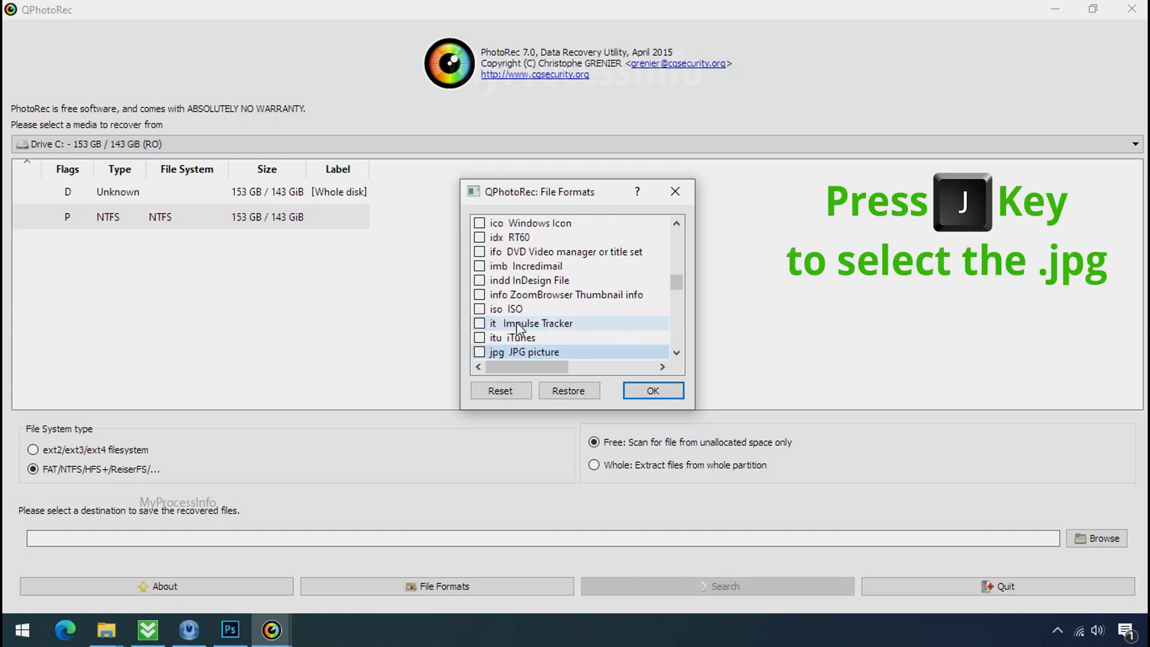
scroll(517, 321, "down", 1)
left_click(479, 308)
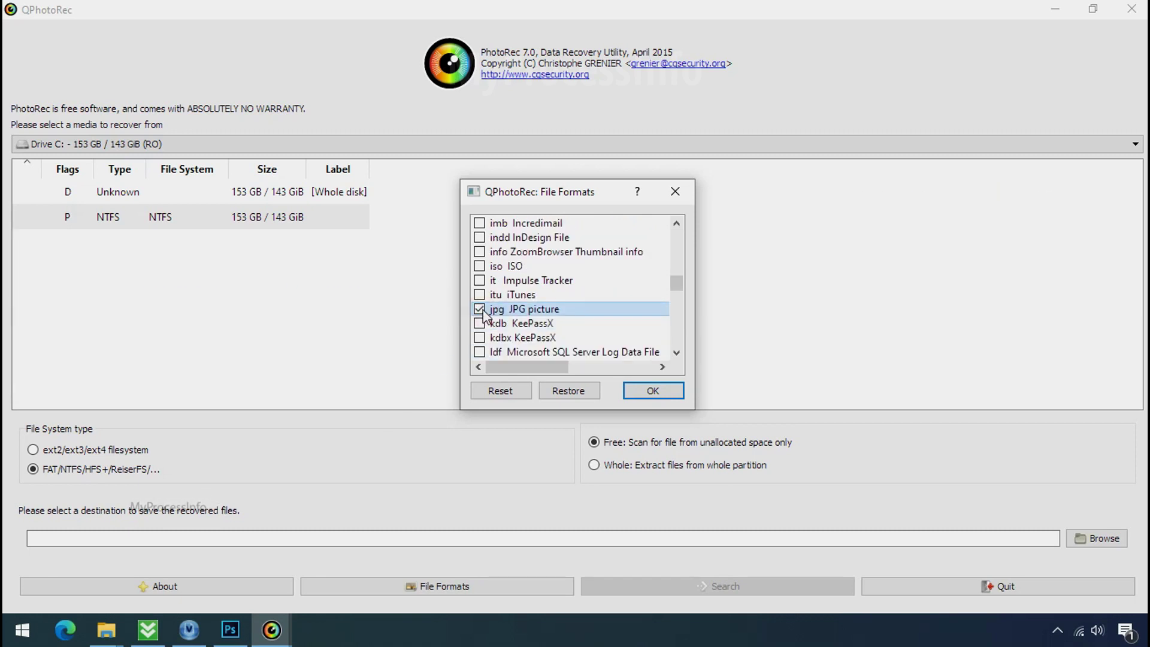
key("p")
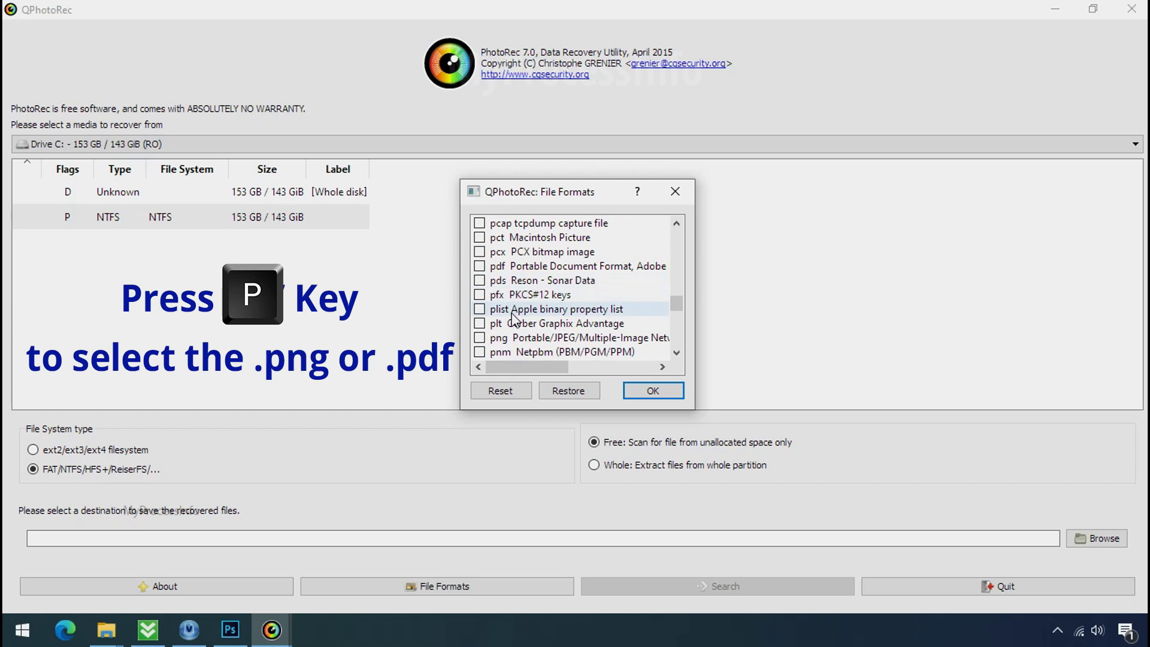
left_click(479, 337)
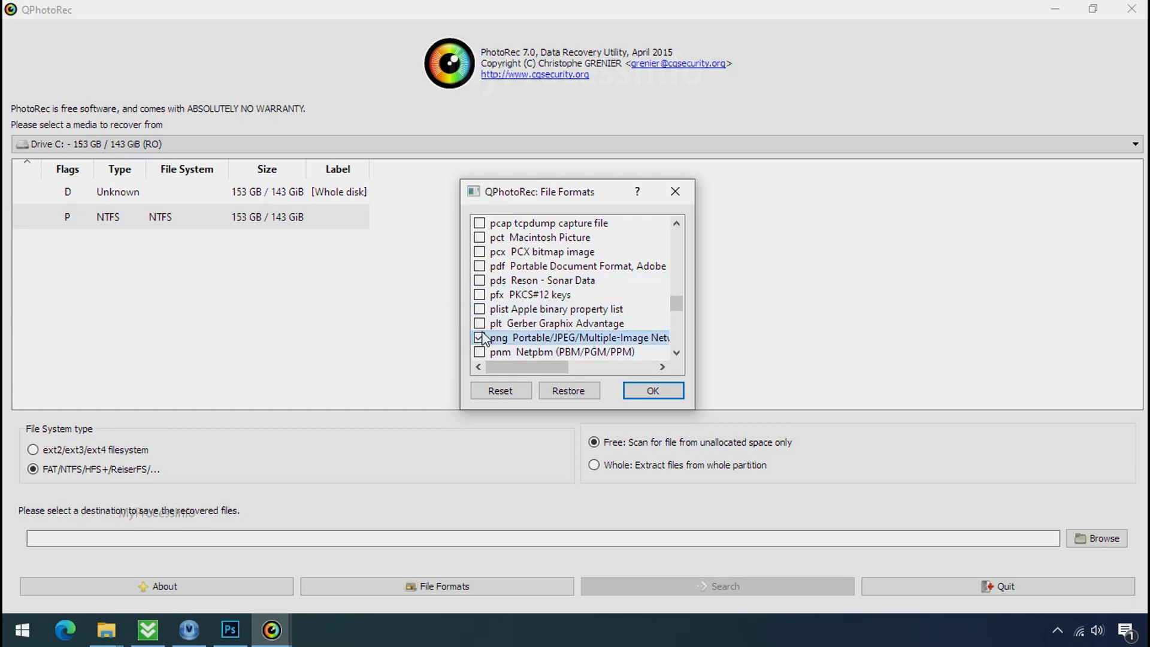
left_click(650, 392)
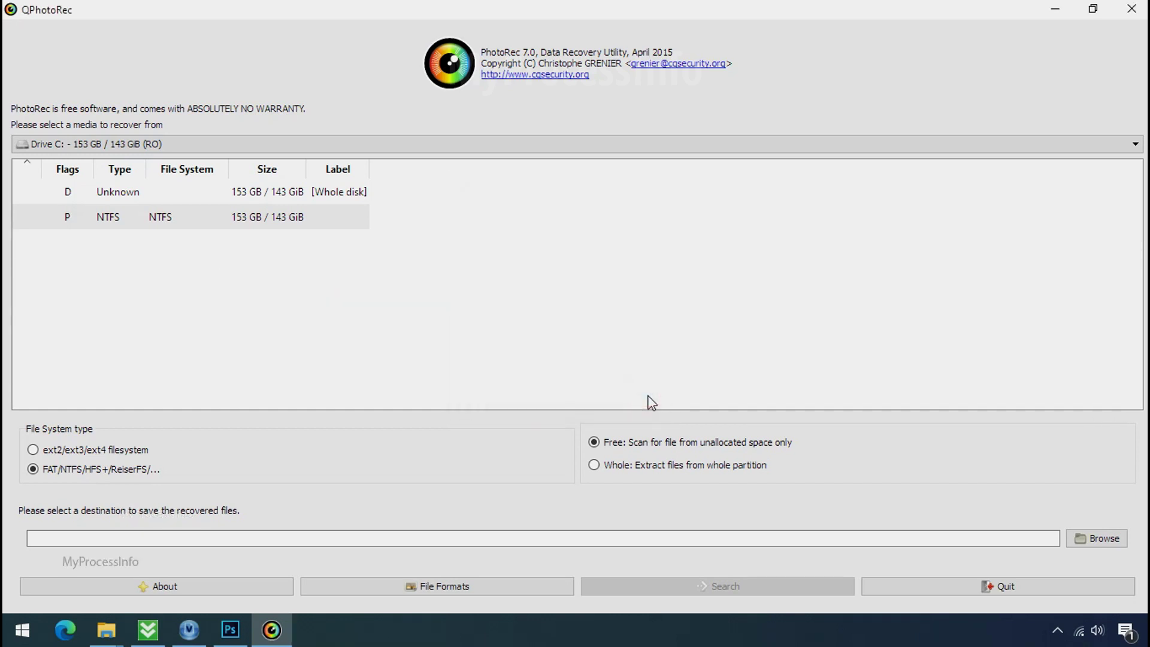
Create a new folder named Recovery on G: and select it as the destination.
left_click(1119, 540)
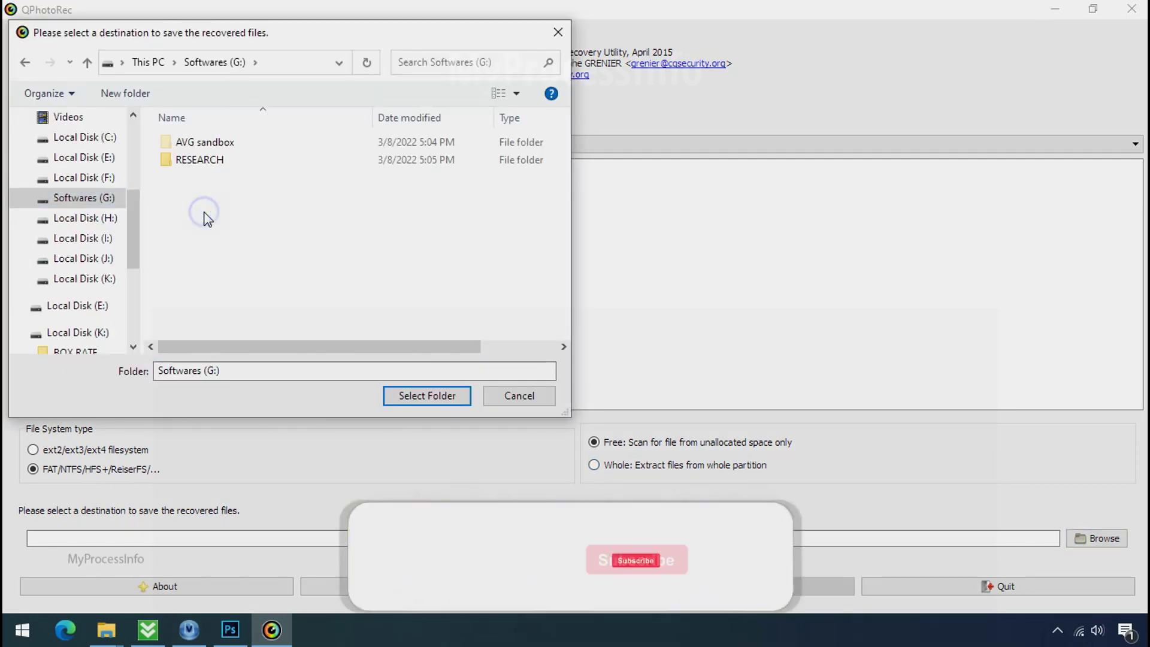
right_click(205, 214)
mouse_move(413, 409)
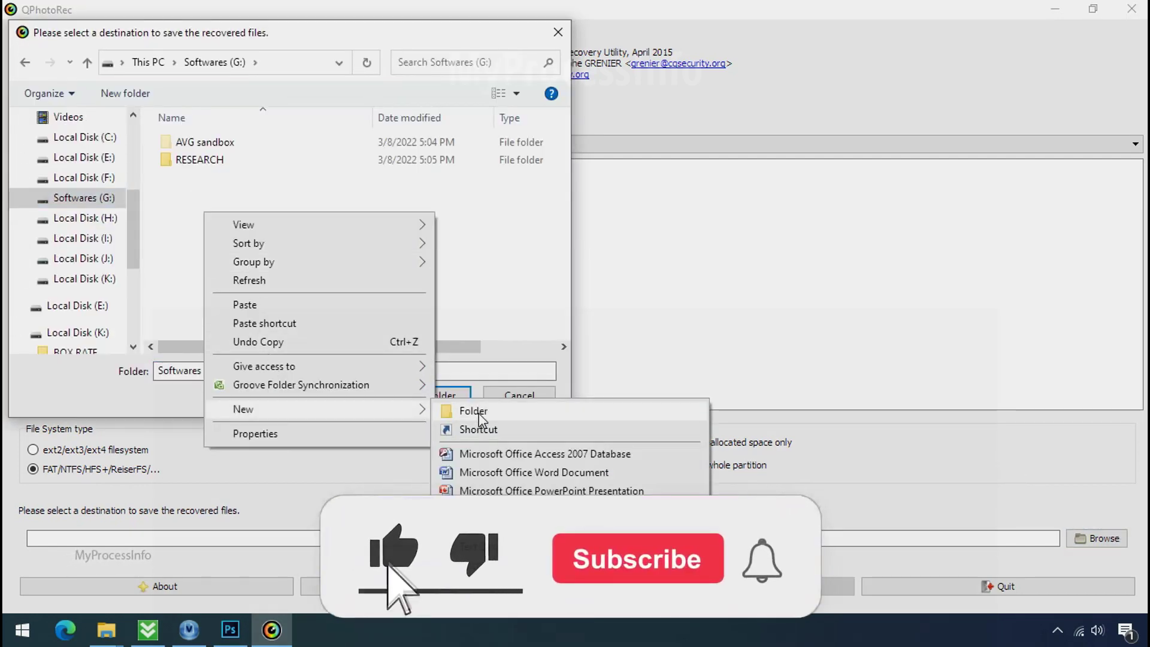
left_click(473, 412)
type("Recovery")
key("Return")
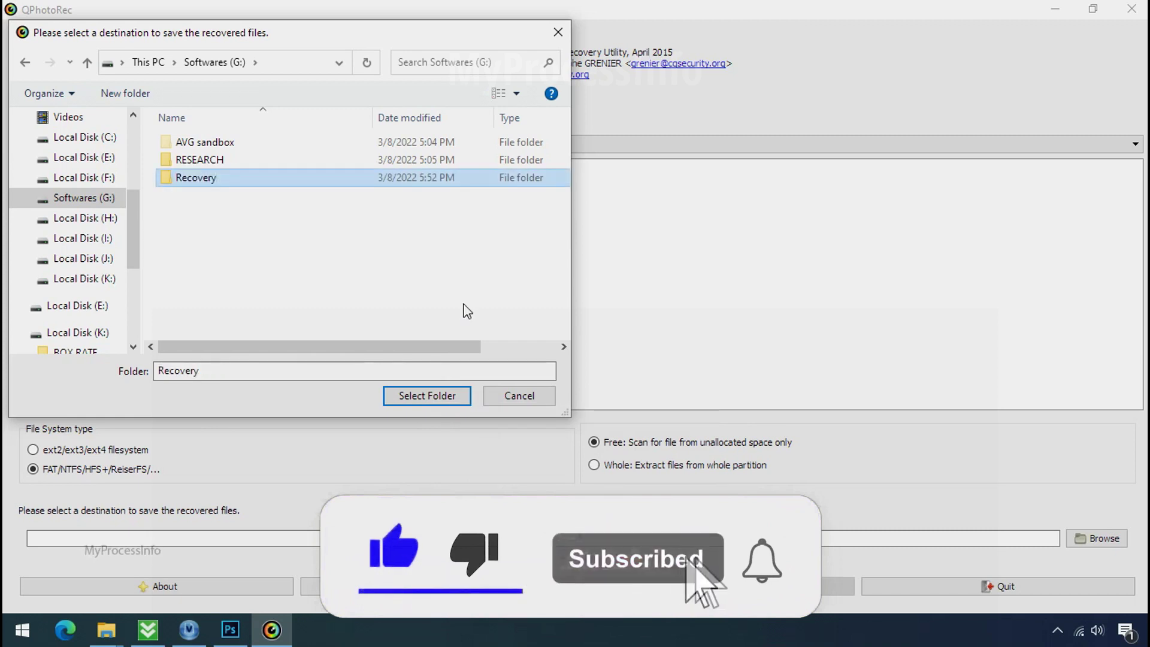
left_click(427, 403)
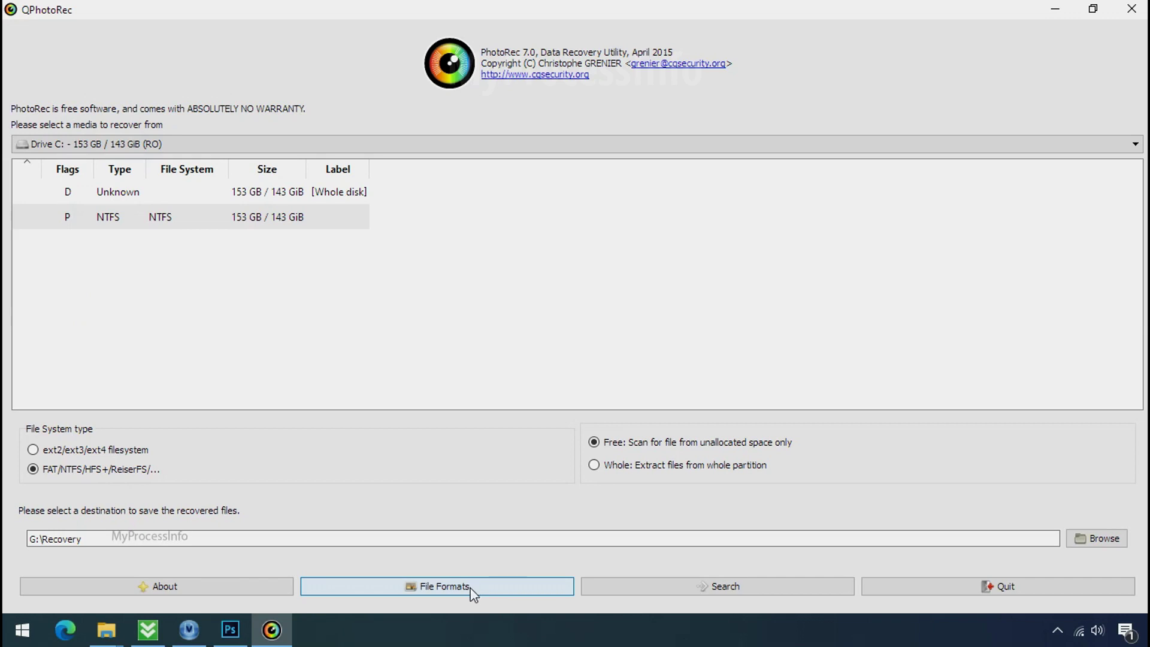
Start the recovery scan of Drive C, then restore down the QPhotoRec window.
left_click(723, 585)
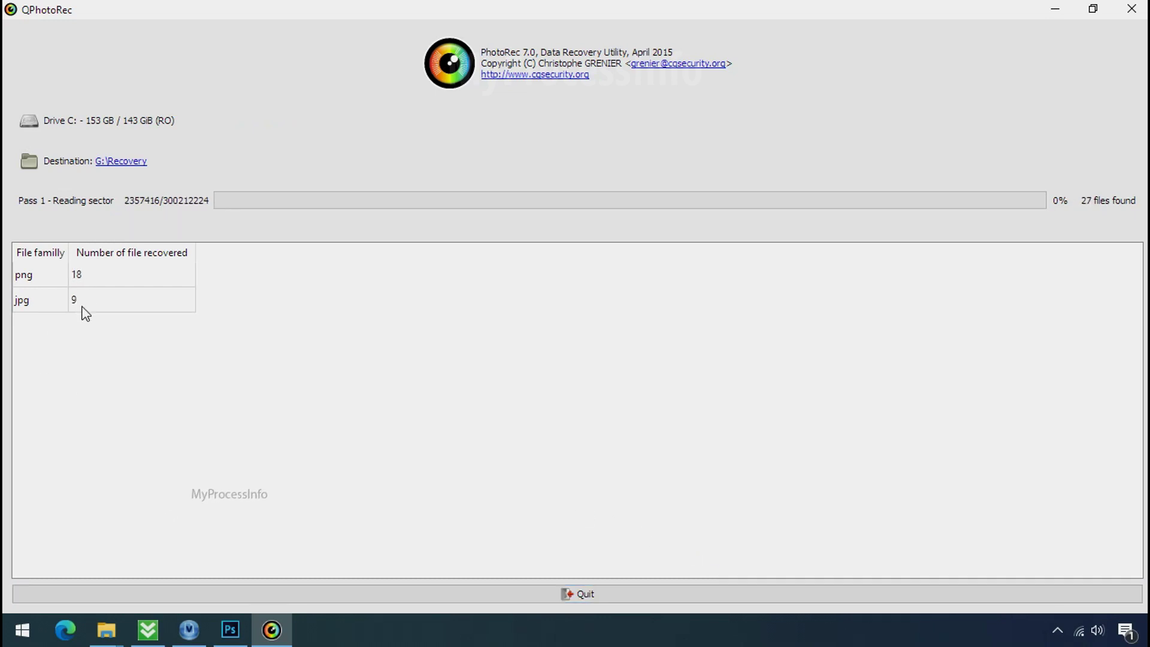
left_click(1093, 8)
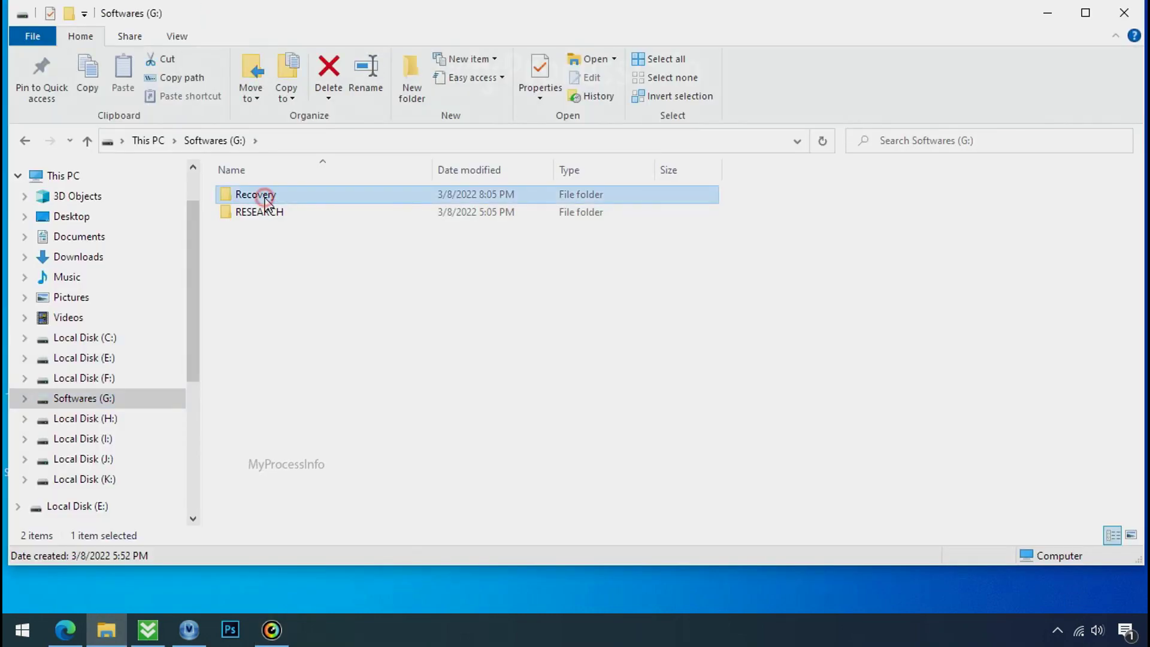
Open G:\Recovery\recup_dir.3 and scroll through the recovered png, jpg and pdf files.
double_click(256, 195)
double_click(265, 210)
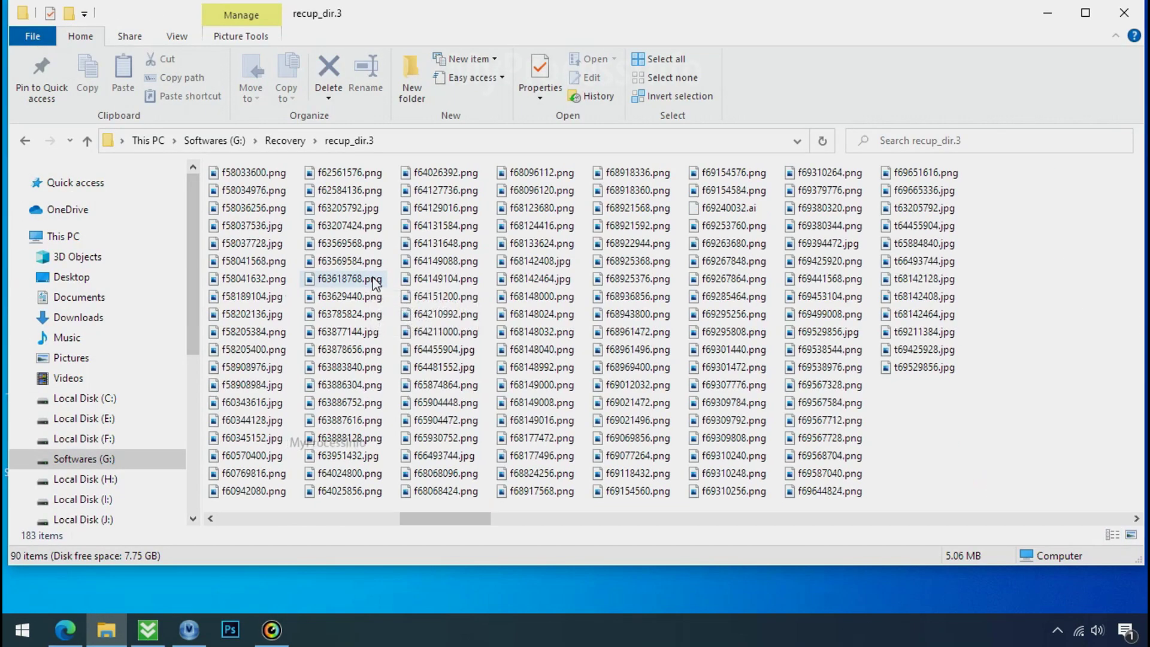
scroll(376, 281, "down", 3)
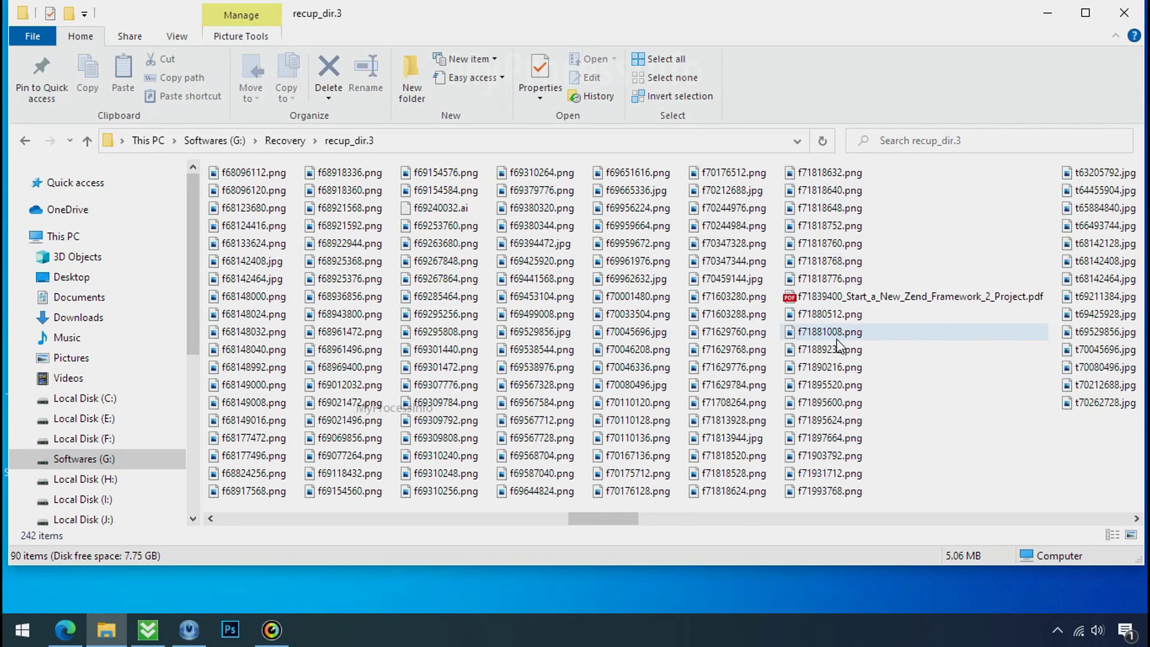
scroll(830, 366, "down", 2)
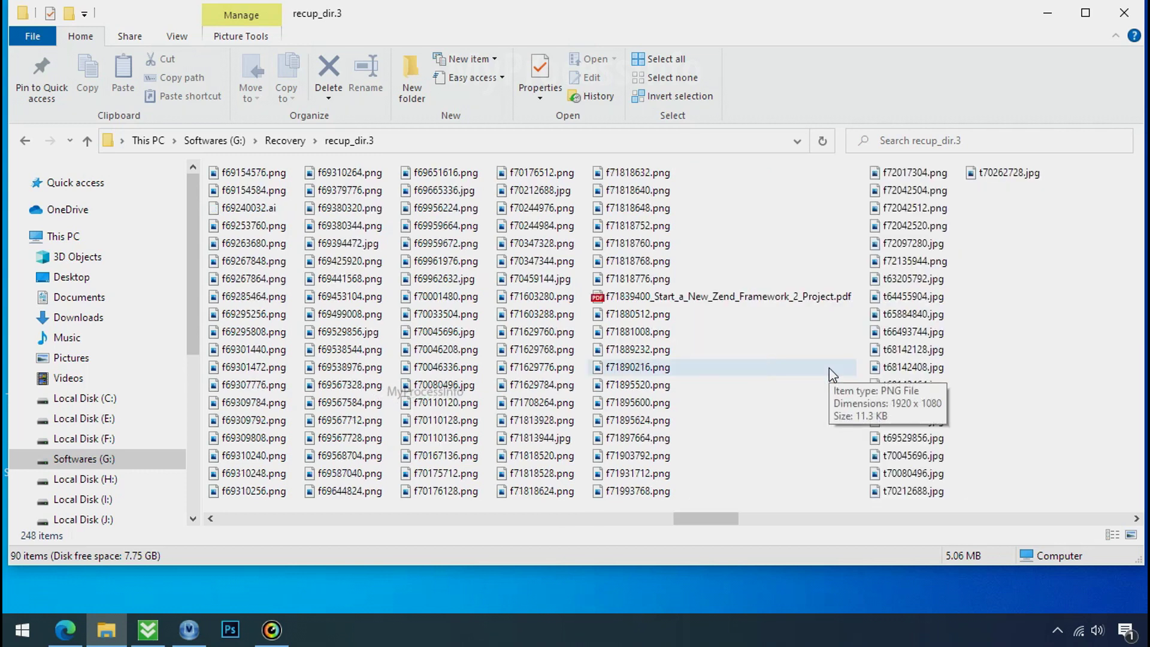
scroll(828, 368, "down", 2)
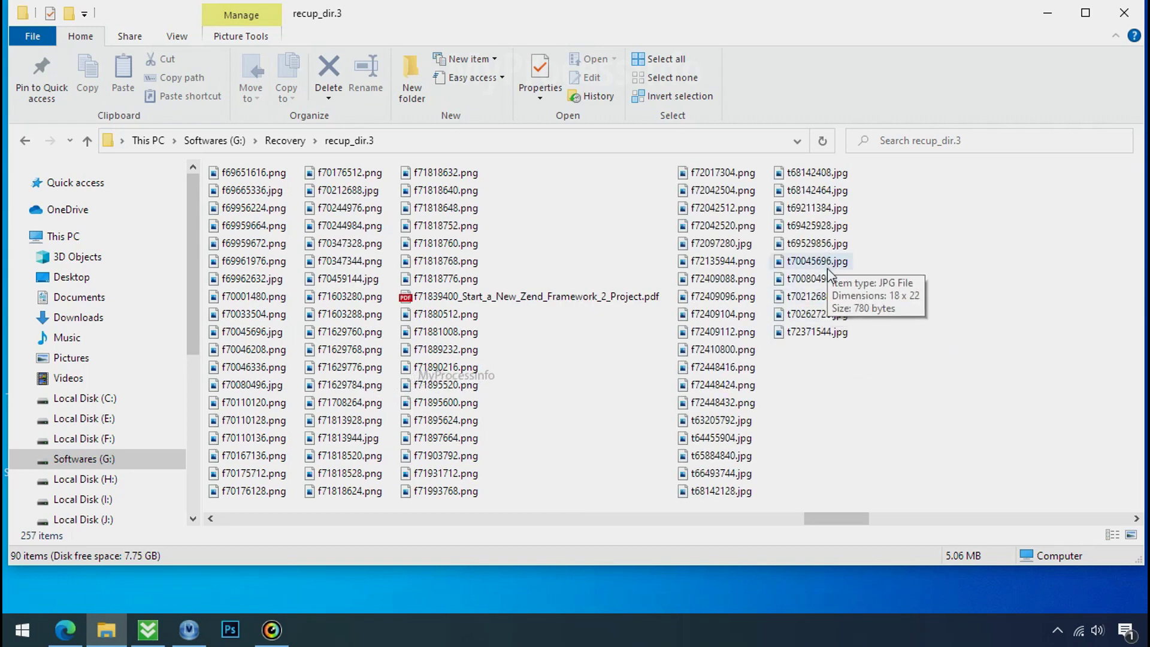
scroll(819, 368, "down", 3)
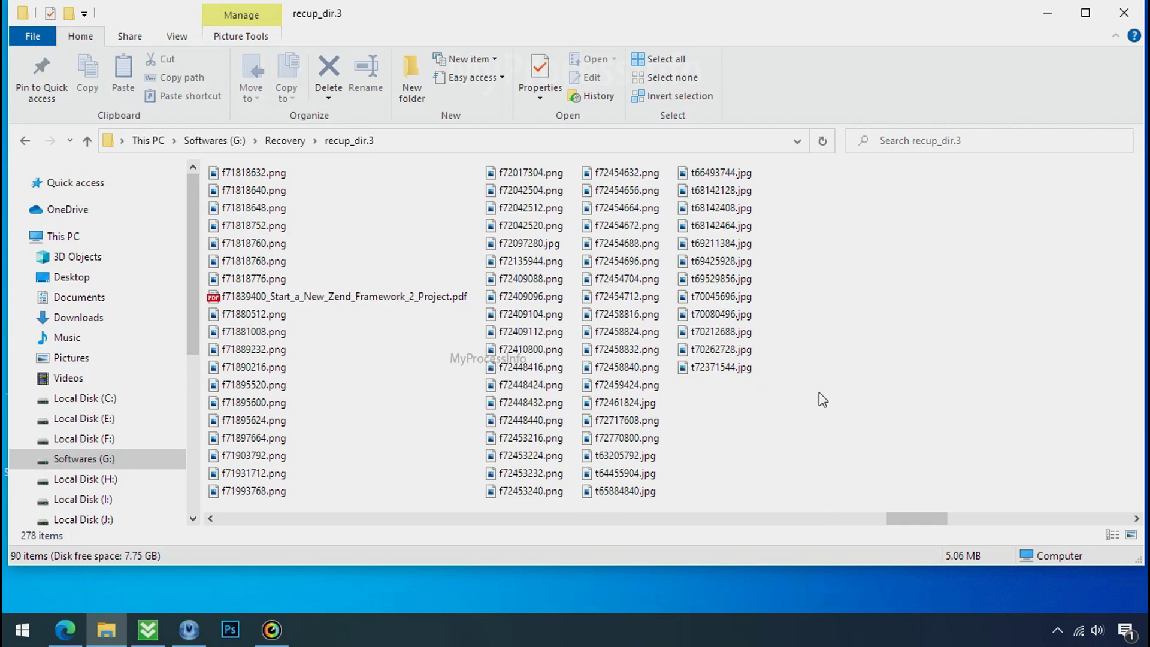